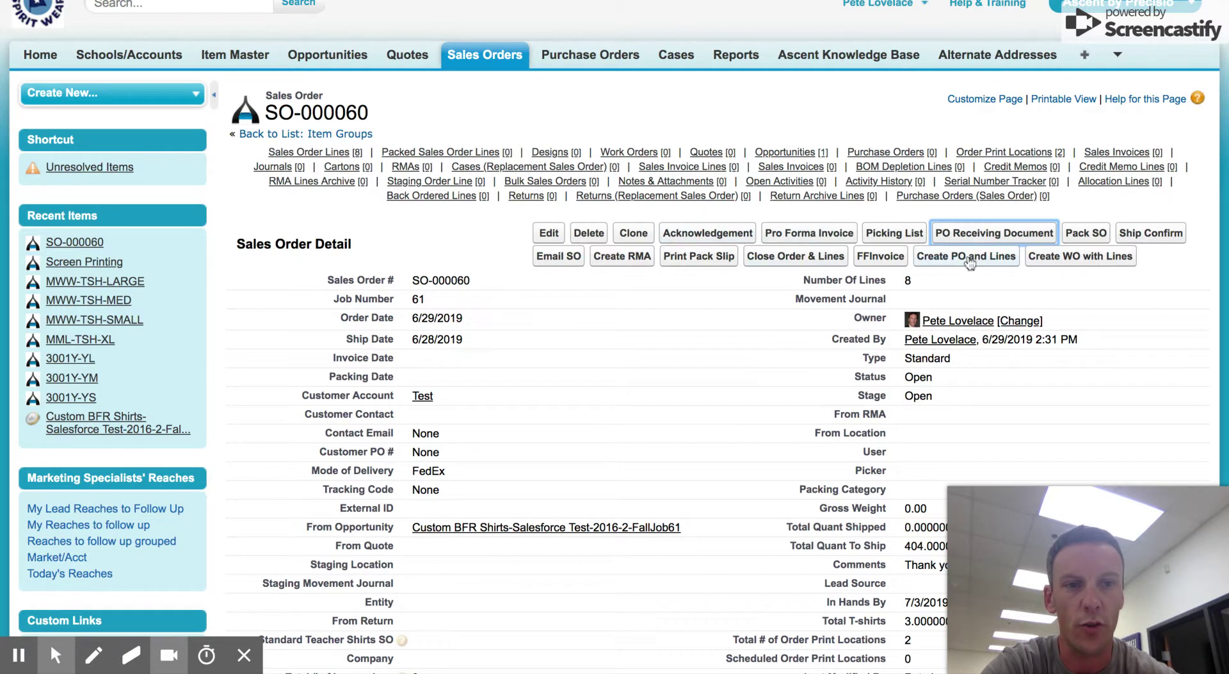
# - Review the sales order's lines and create a purchase order with matching lines from it
pyautogui.scroll(-15, 664, 466)
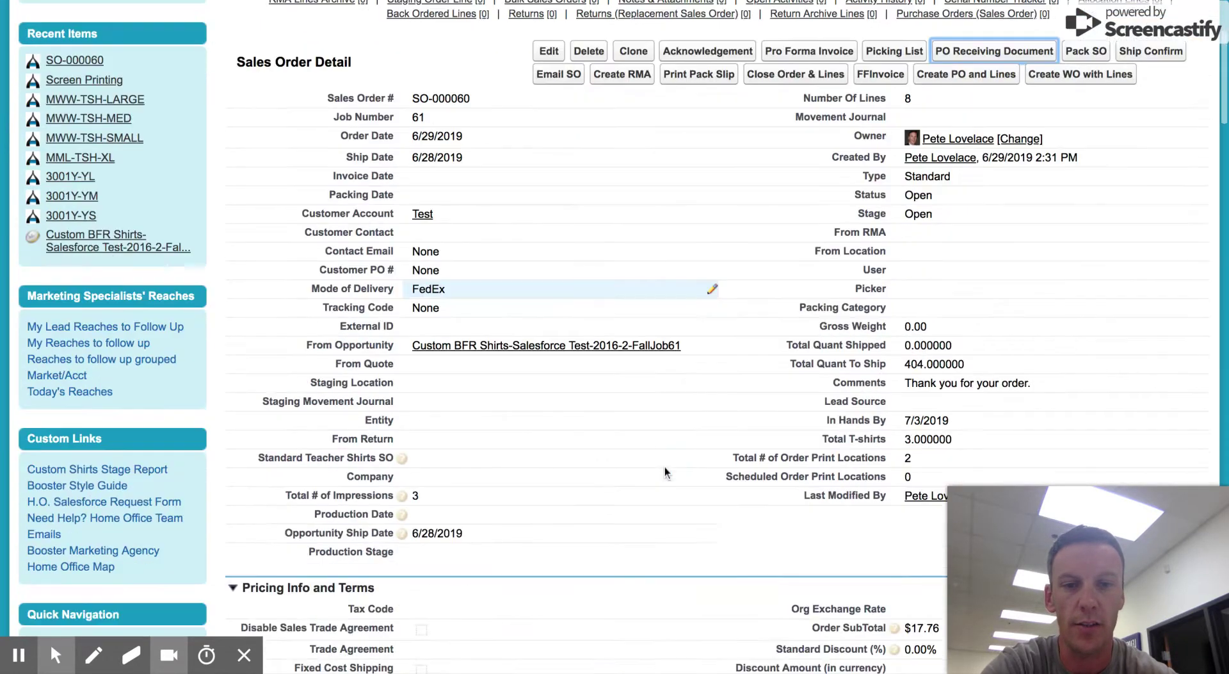
pyautogui.scroll(-9, 664, 466)
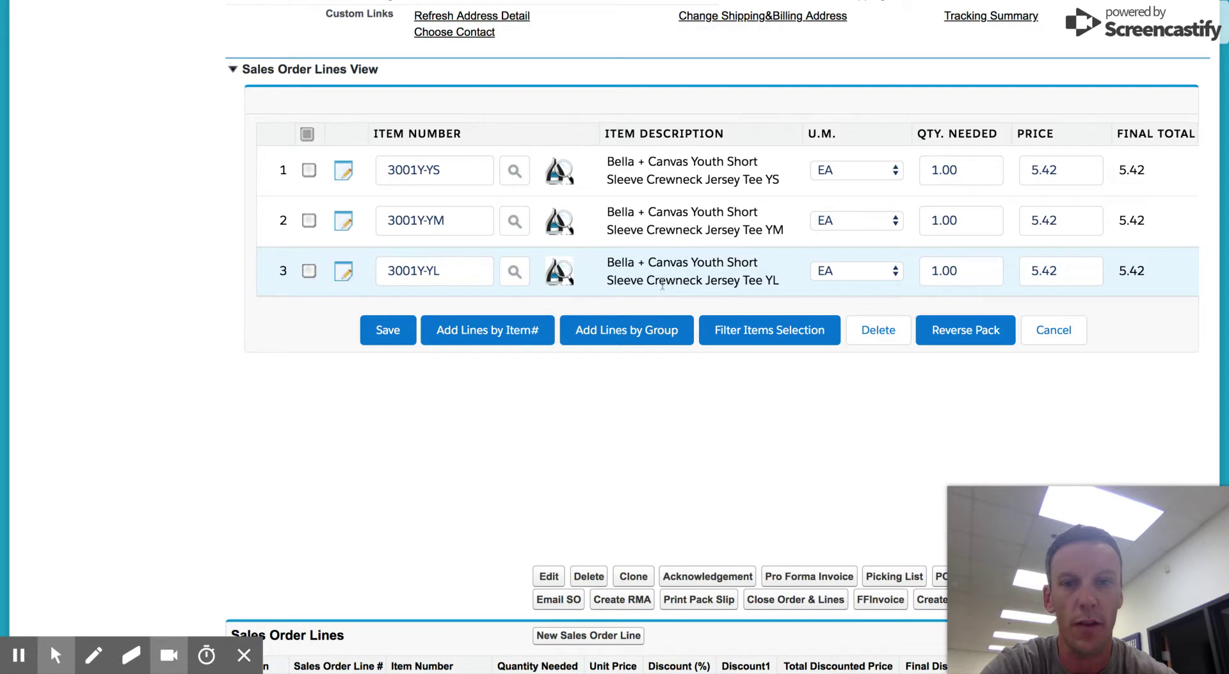
pyautogui.scroll(20, 633, 282)
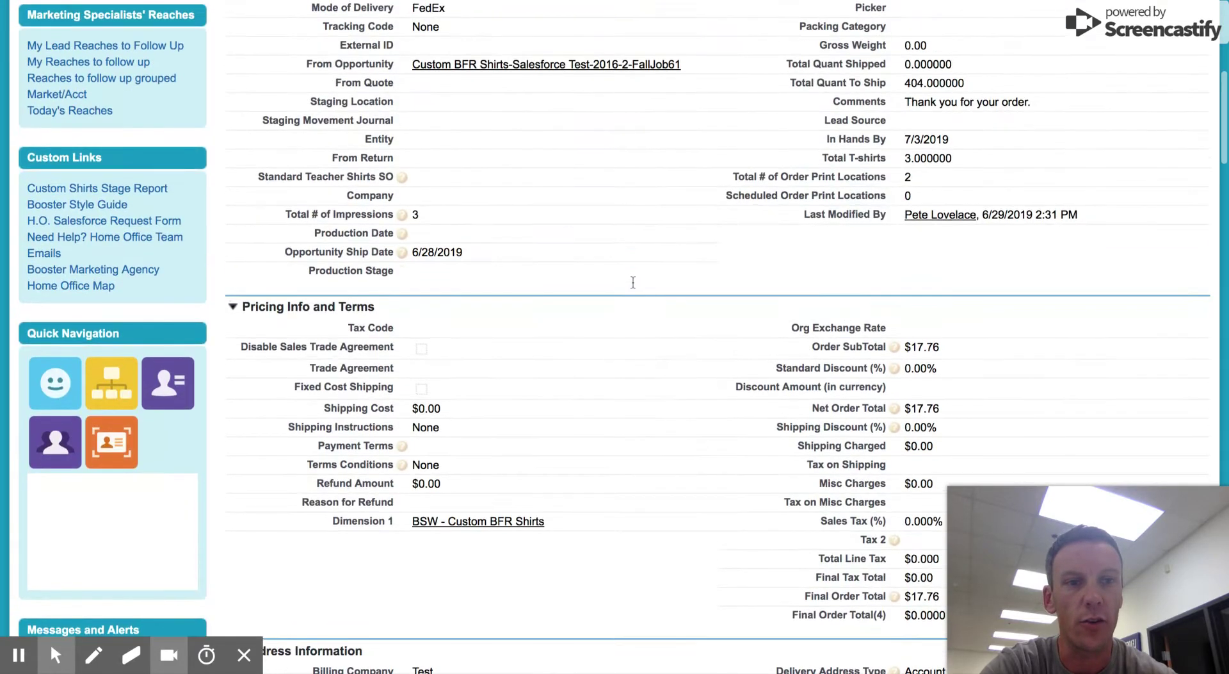
pyautogui.scroll(2, 633, 282)
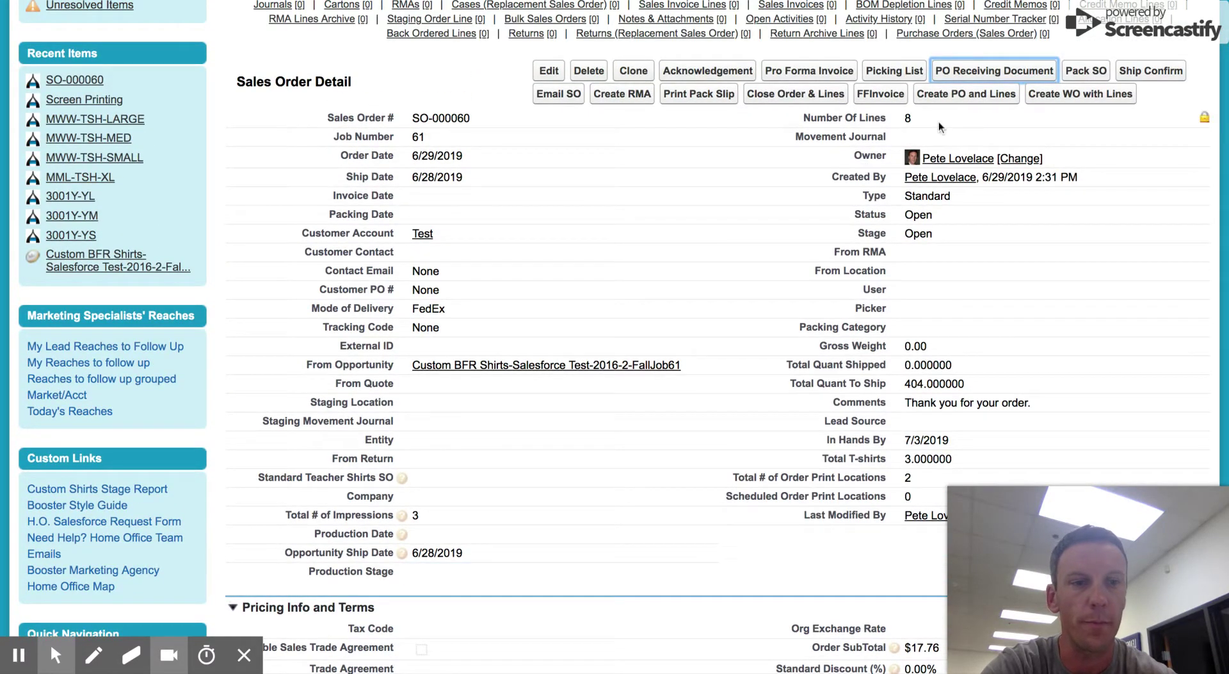
pyautogui.click(968, 98)
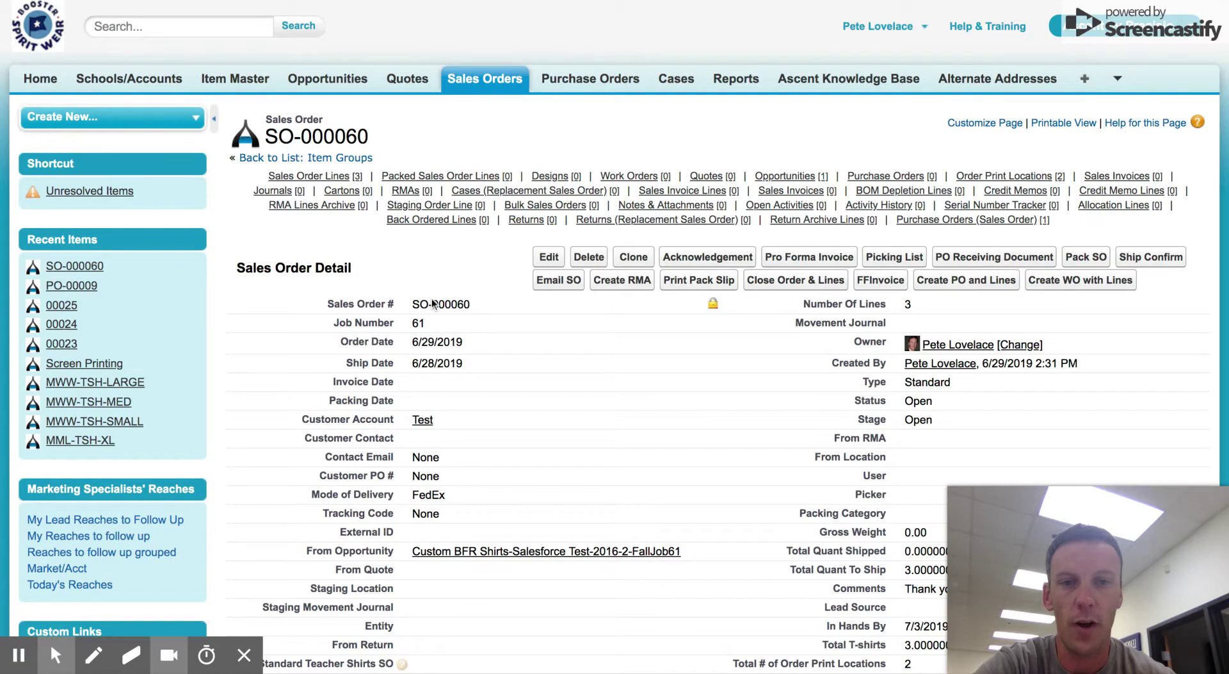
# - Open the purchase order linked to the sales order and check the quantities ordered on its lines
pyautogui.scroll(-20, 433, 304)
pyautogui.scroll(-15, 431, 298)
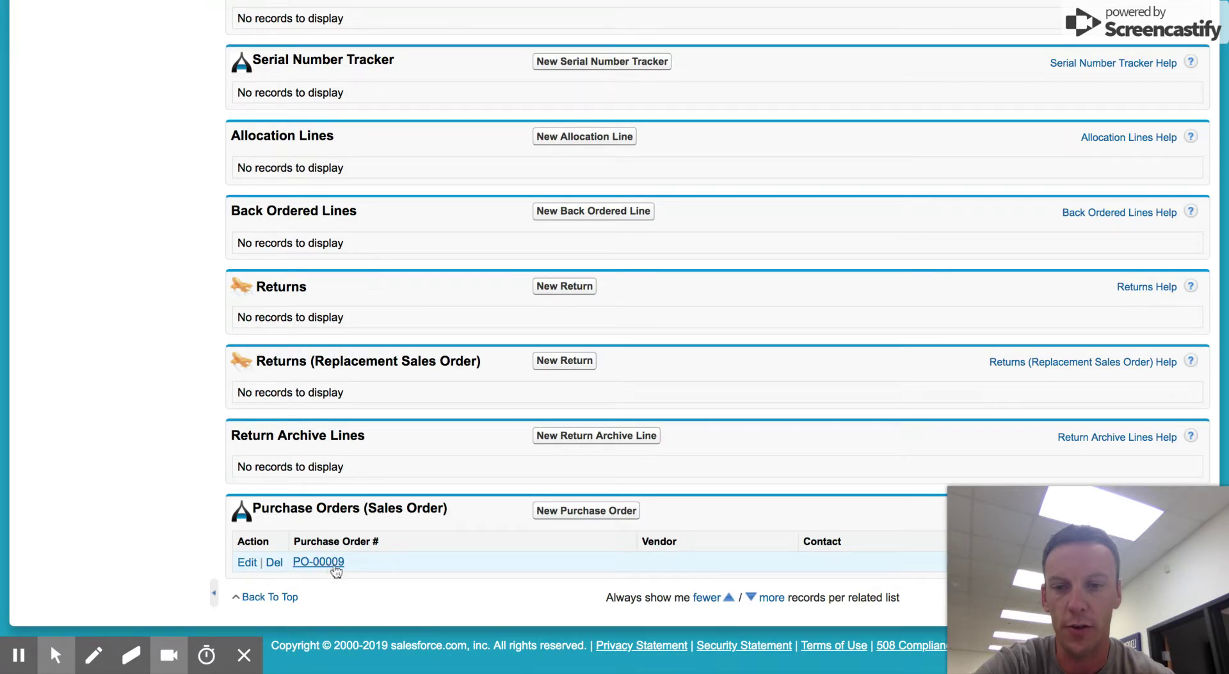
pyautogui.click(333, 569)
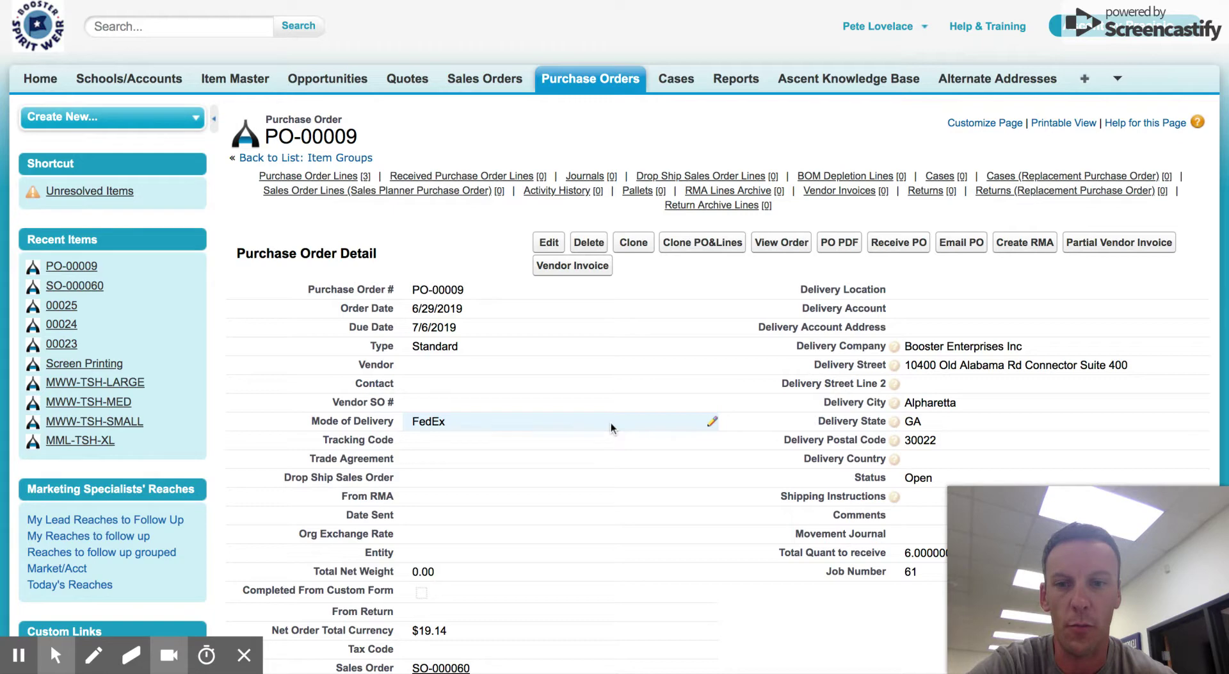
pyautogui.scroll(-6, 611, 423)
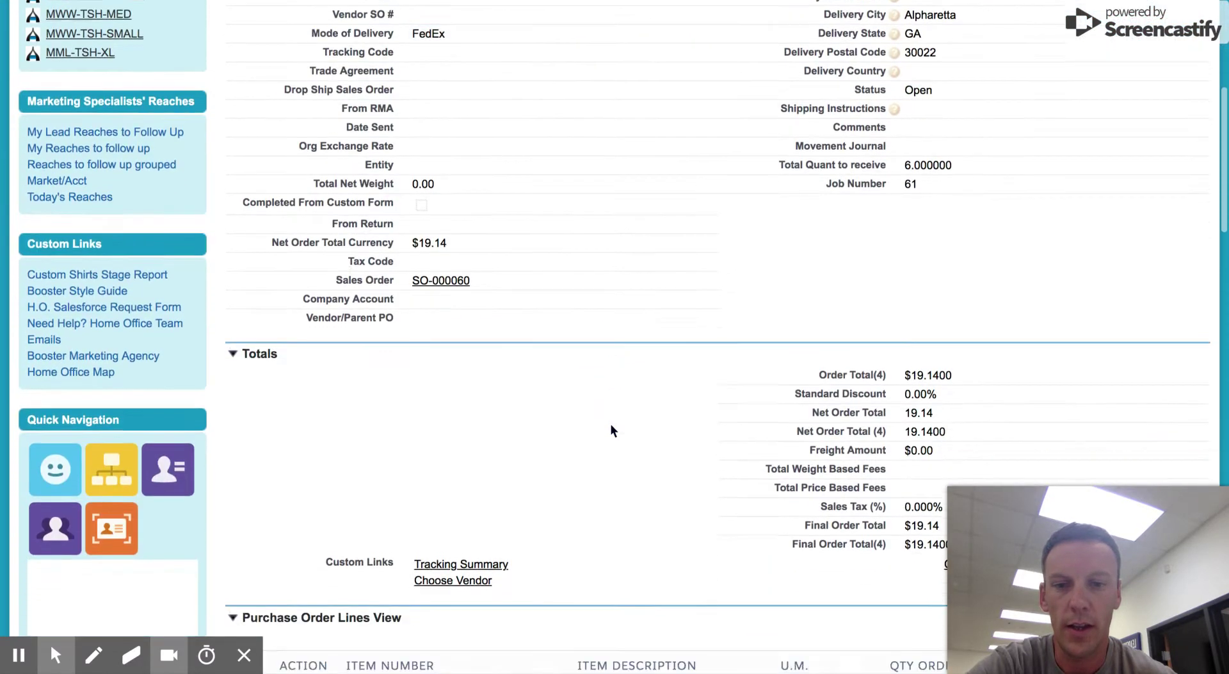
pyautogui.scroll(-5, 610, 431)
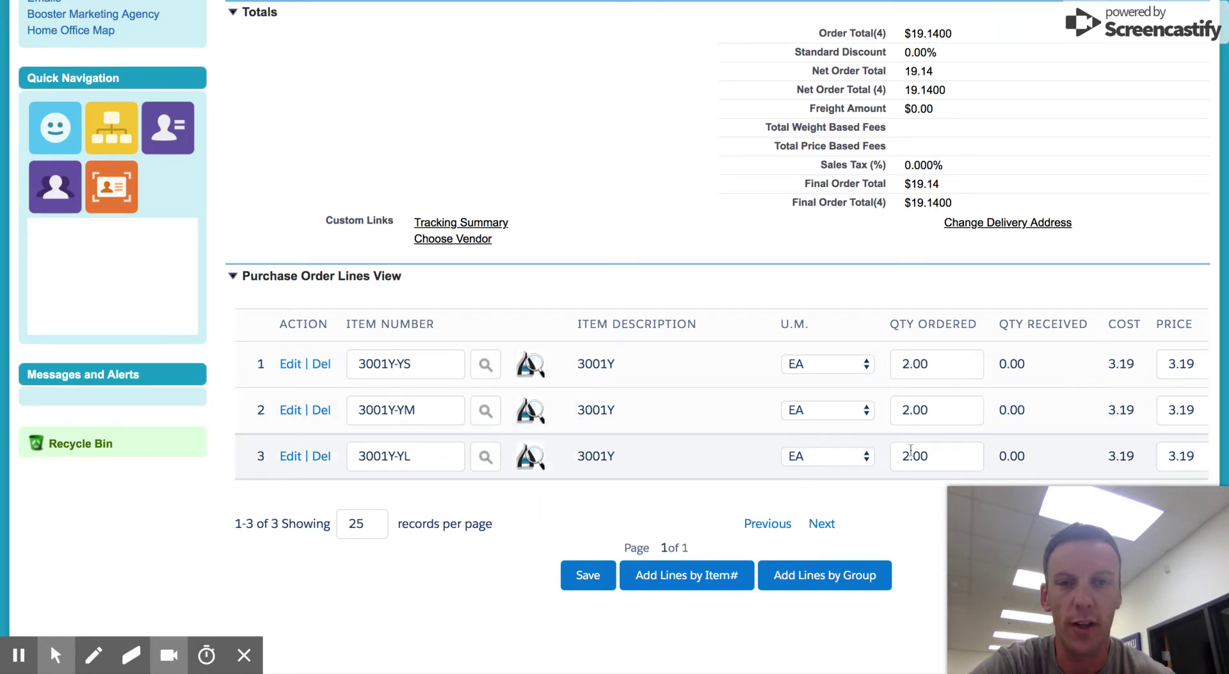
pyautogui.scroll(10, 755, 429)
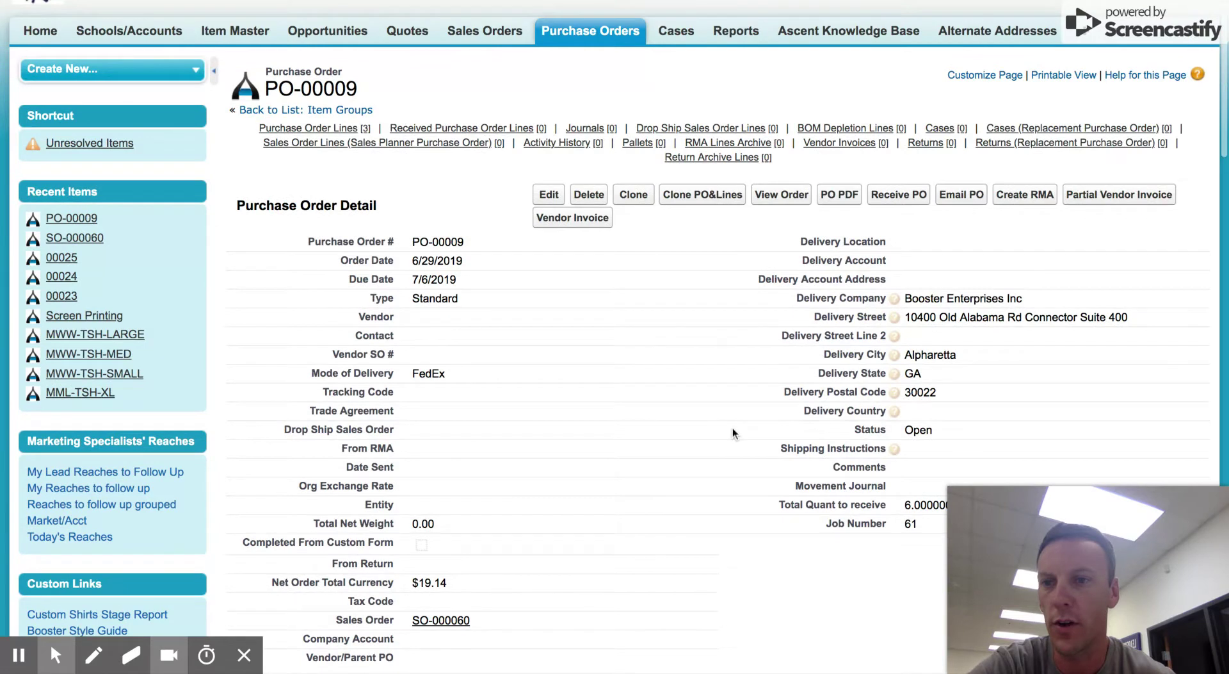
# - Return to the sales order and compare the quantities needed on its three lines
pyautogui.moveTo(91, 241)
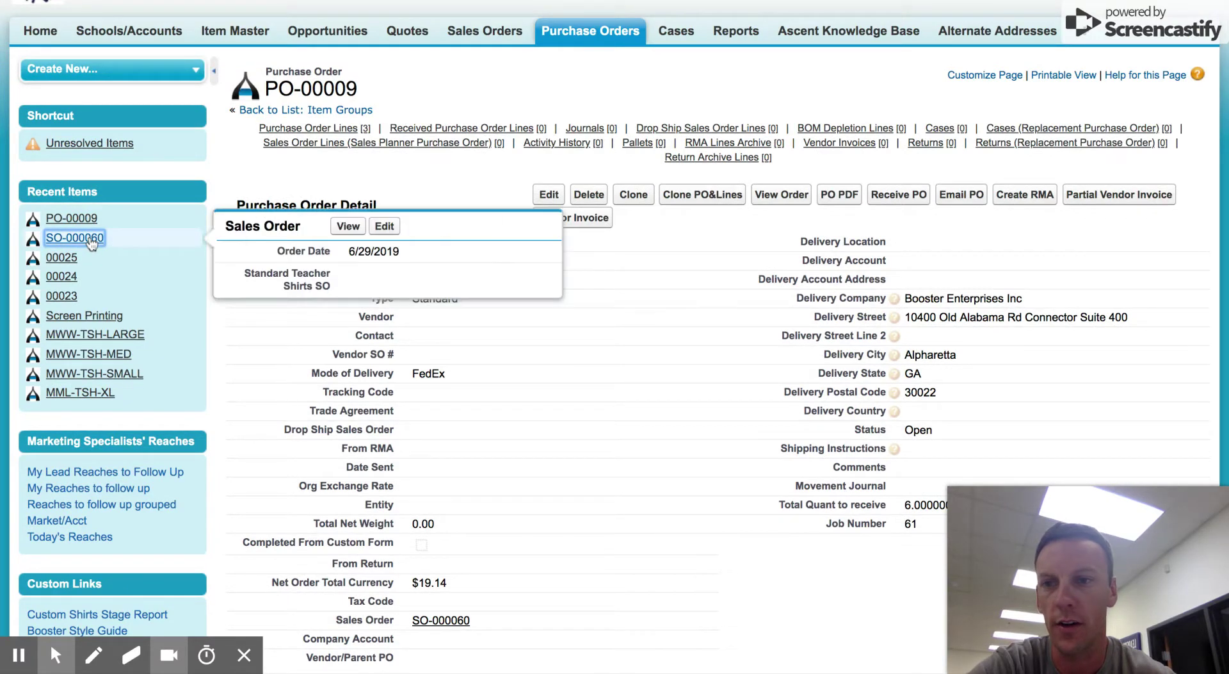
pyautogui.click(91, 241)
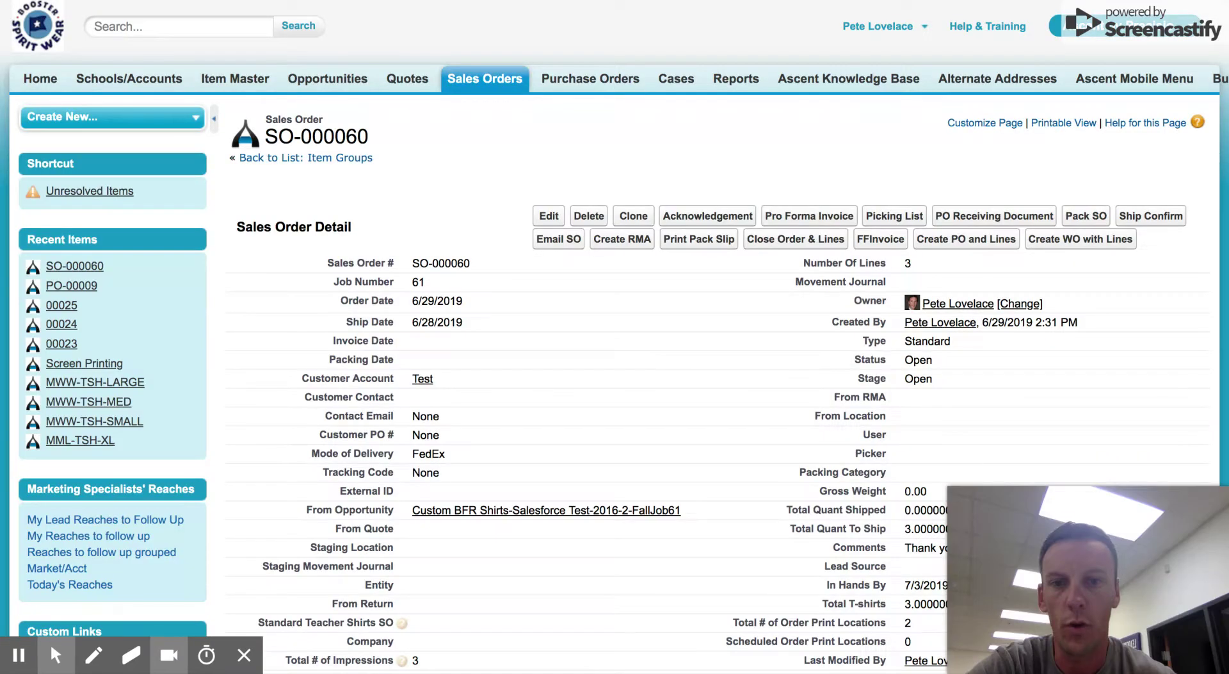
pyautogui.scroll(-10, 401, 404)
pyautogui.scroll(-15, 401, 404)
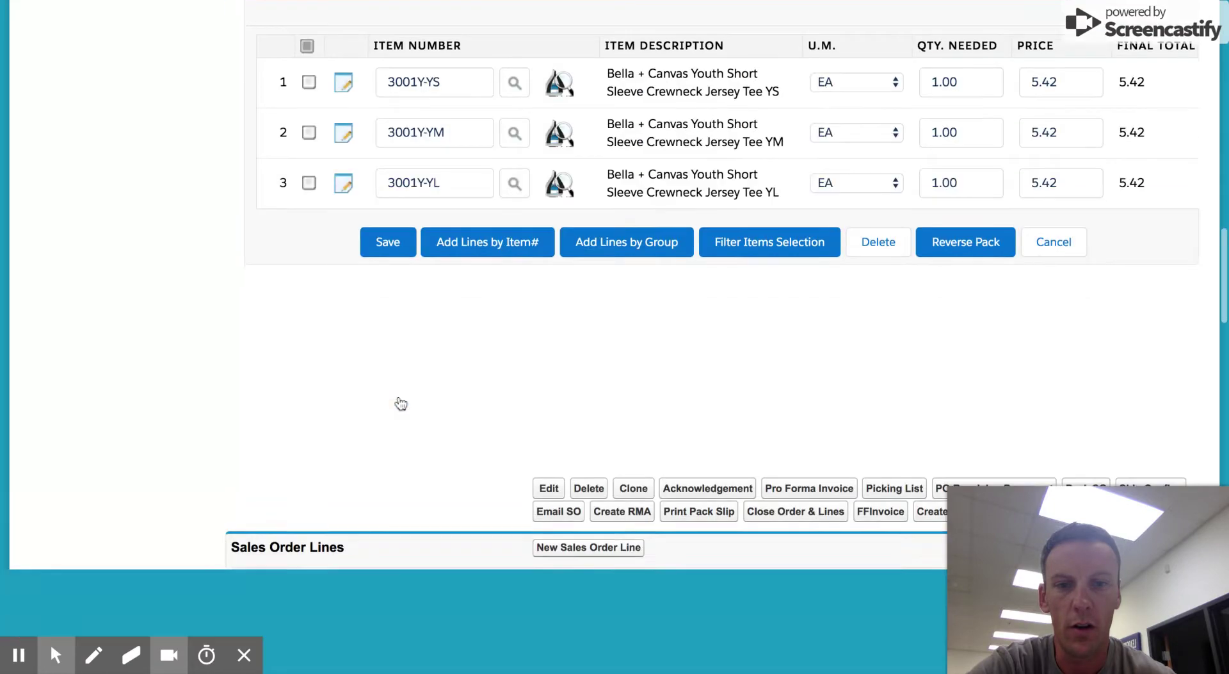
pyautogui.scroll(20, 826, 140)
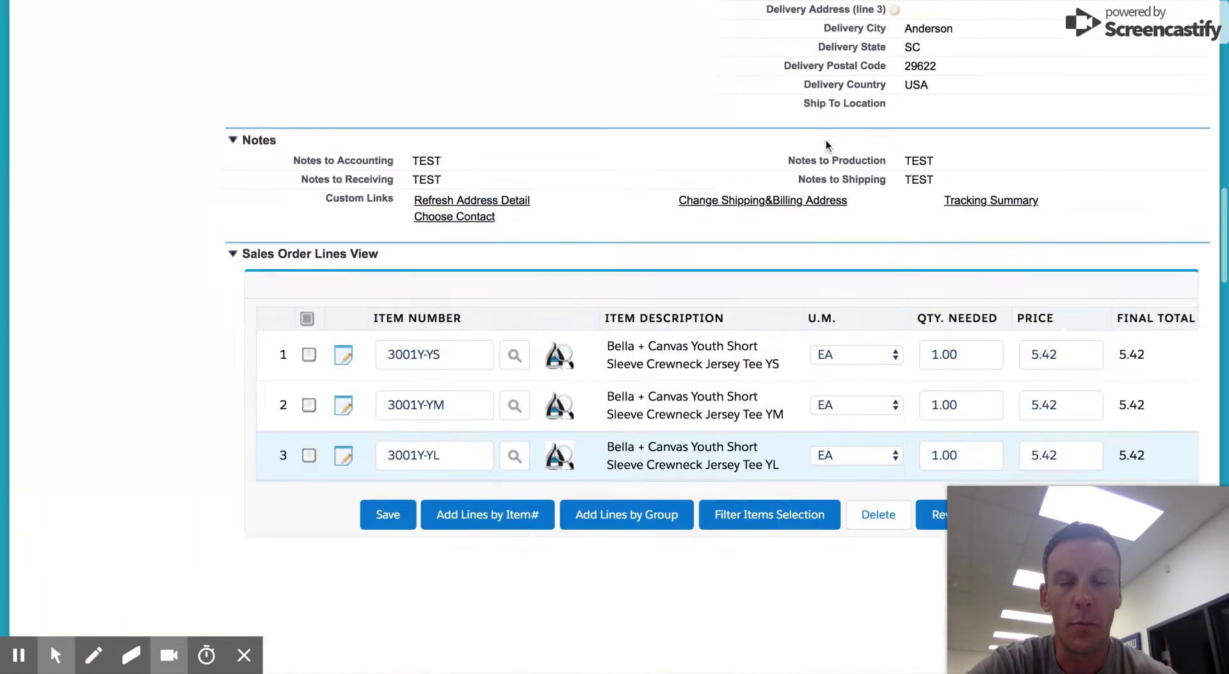
pyautogui.scroll(5, 826, 141)
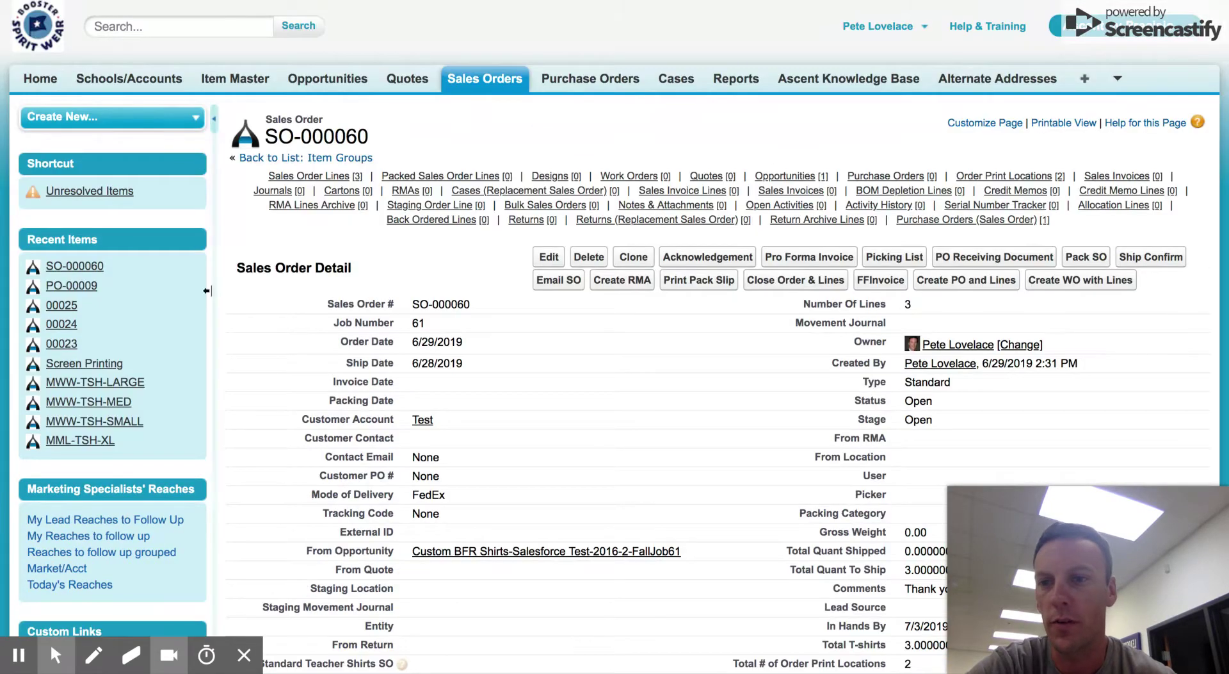
# - Reopen the purchase order and examine its header details and the cost of each line
pyautogui.click(89, 292)
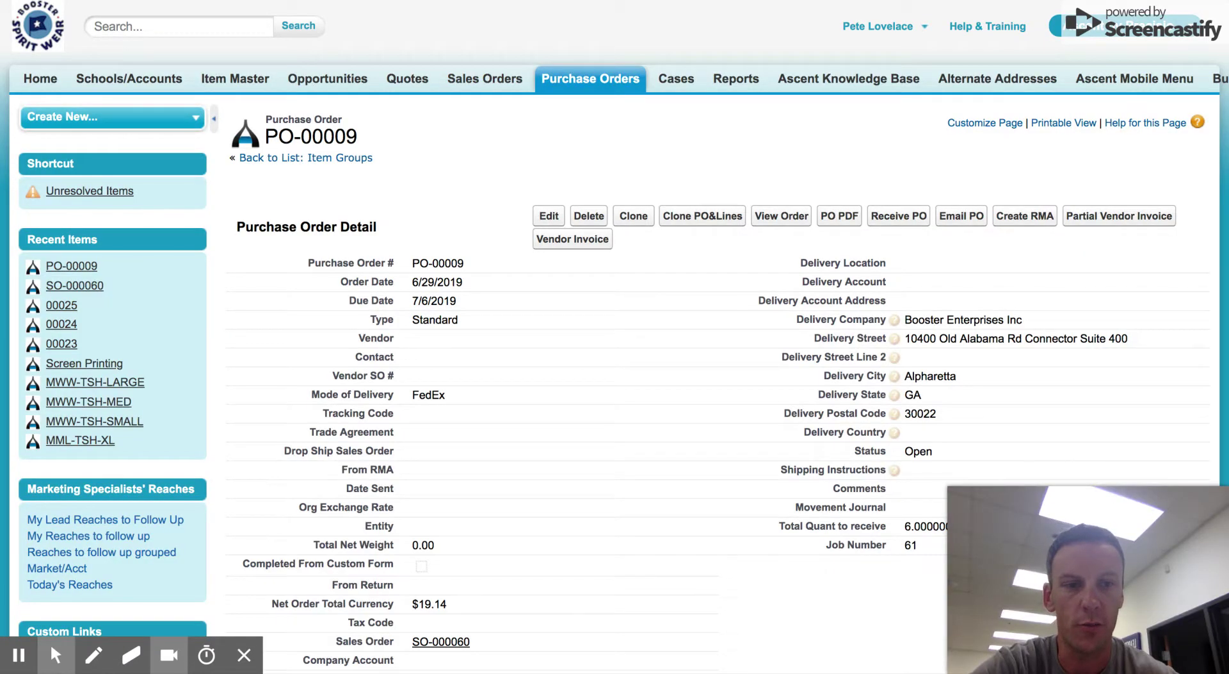
pyautogui.scroll(-2, 460, 471)
pyautogui.scroll(-2, 459, 476)
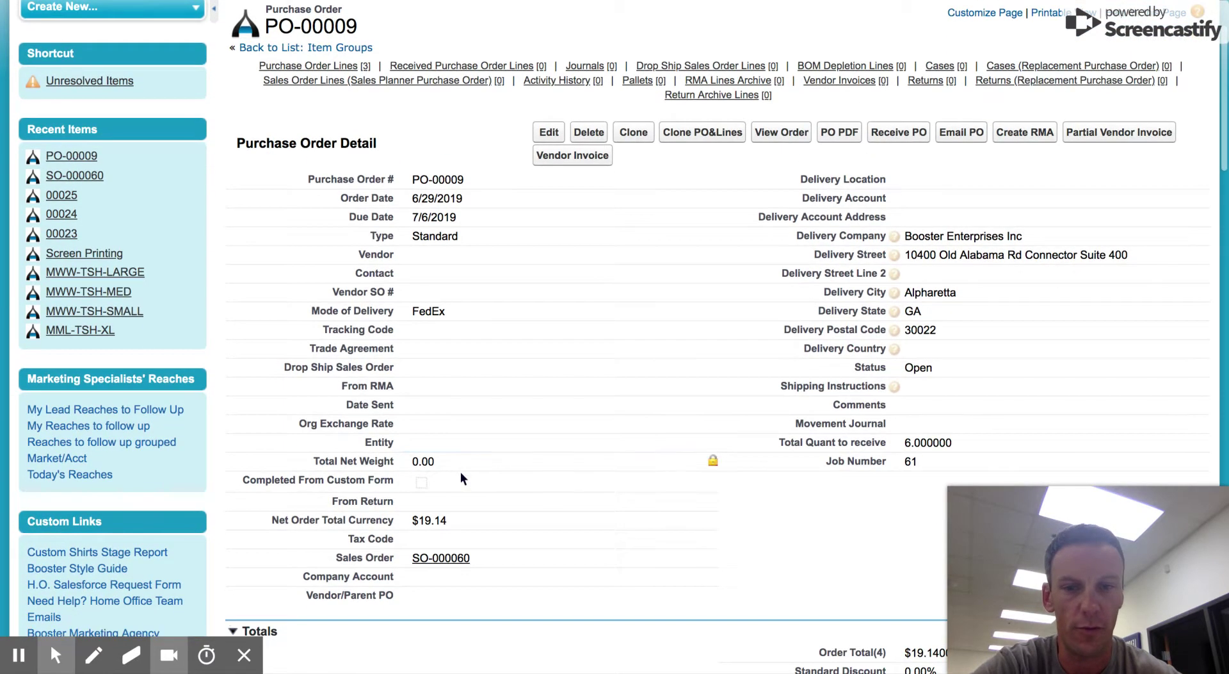
pyautogui.scroll(-3, 461, 475)
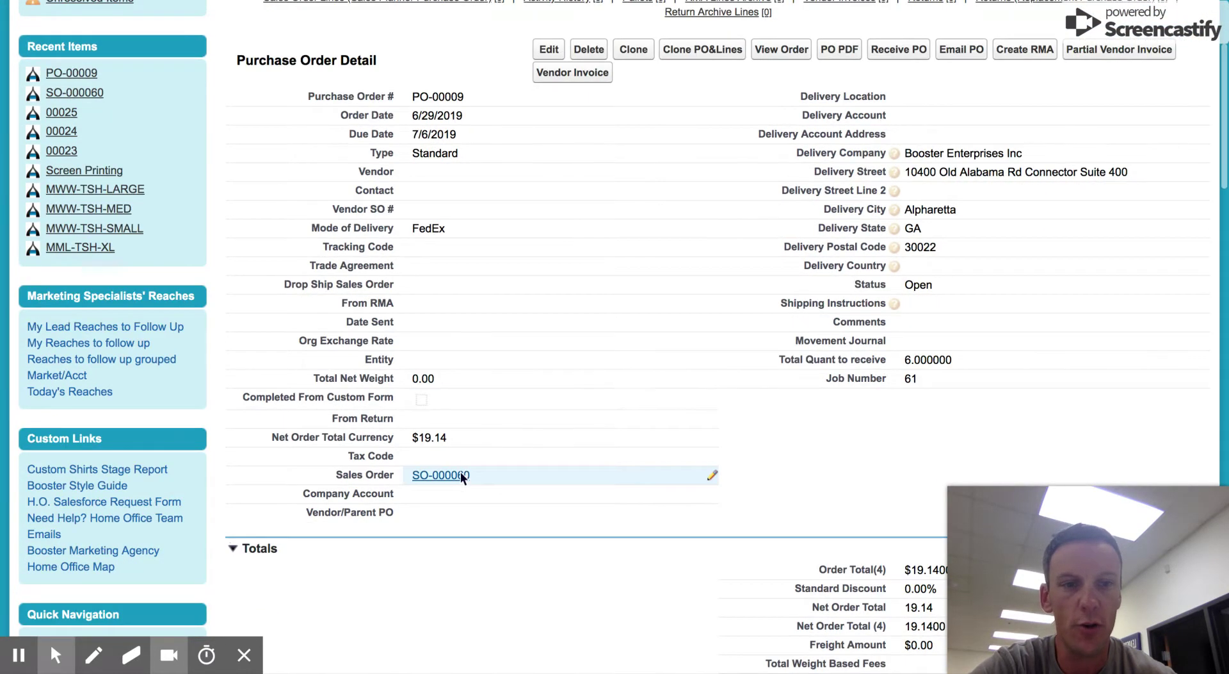
pyautogui.scroll(-15, 459, 474)
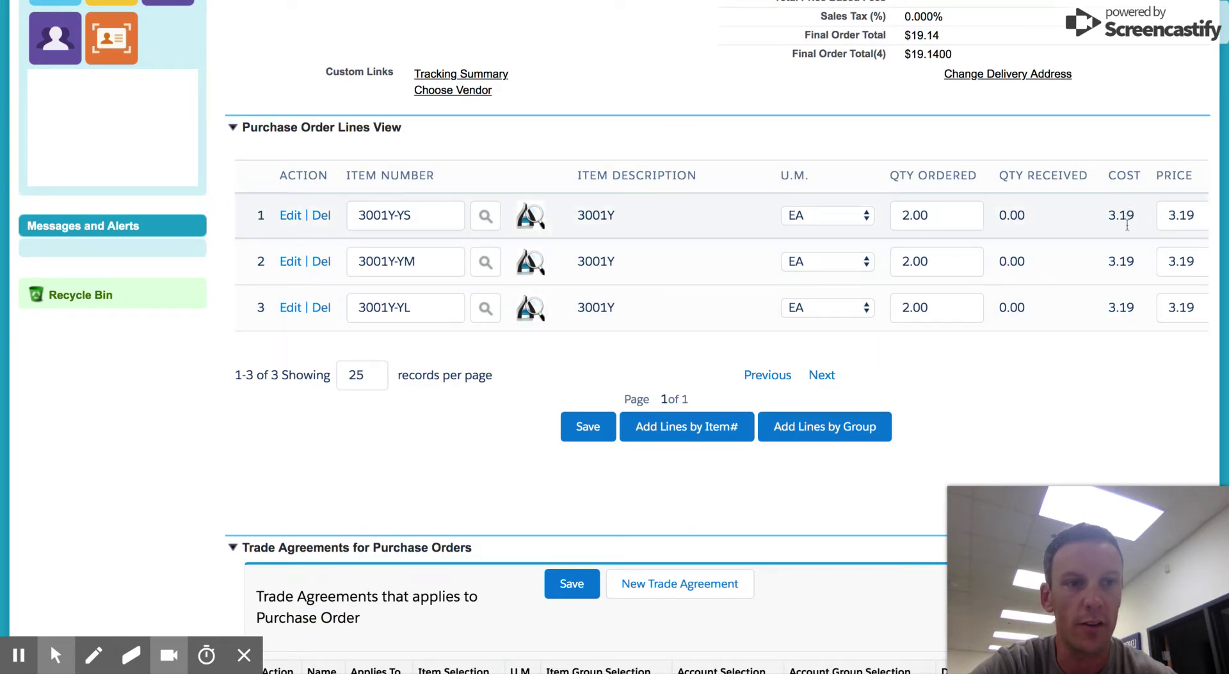
# - Set the price of the 3001Y-YS, 3001Y-YM and 3001Y-YL purchase order lines to 3.27 and save the lines
pyautogui.hscroll(5, 1127, 298)
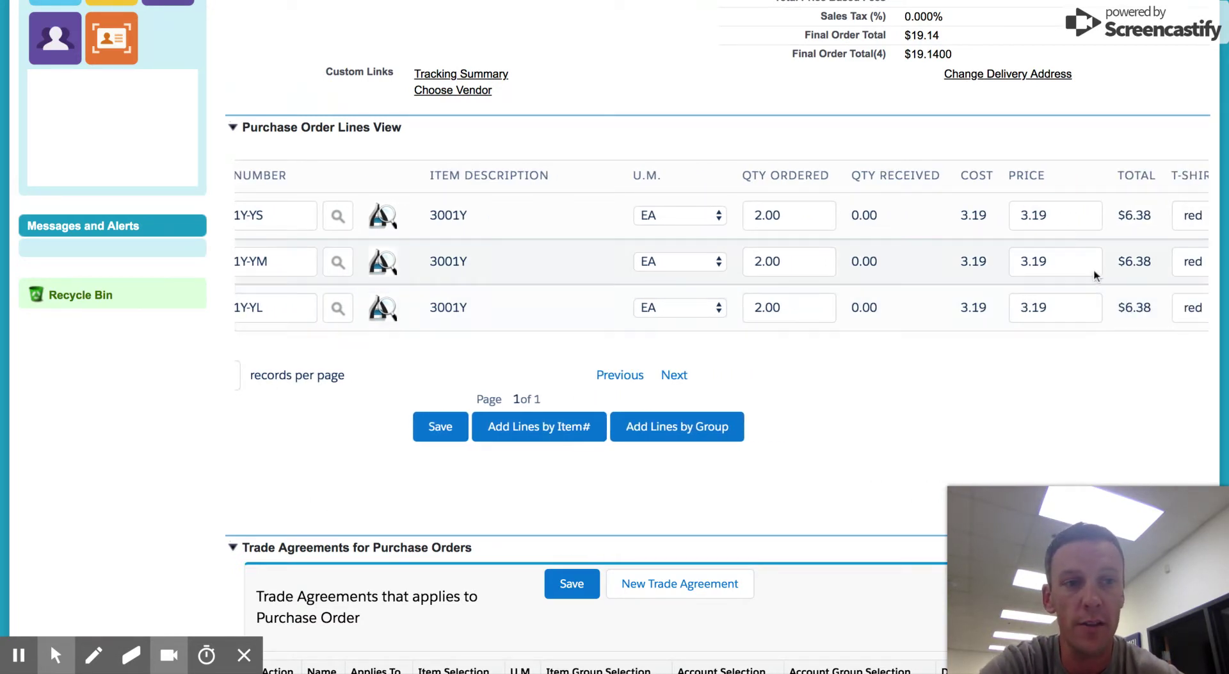
pyautogui.click(1045, 216)
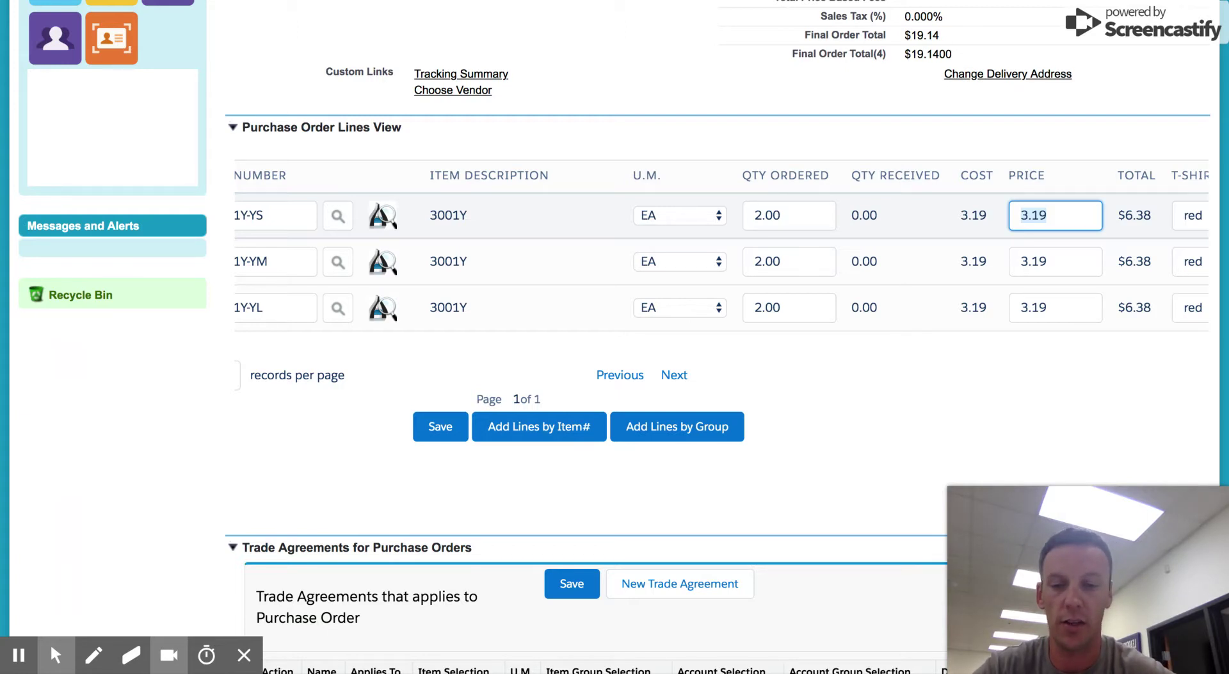
pyautogui.write('3.27')
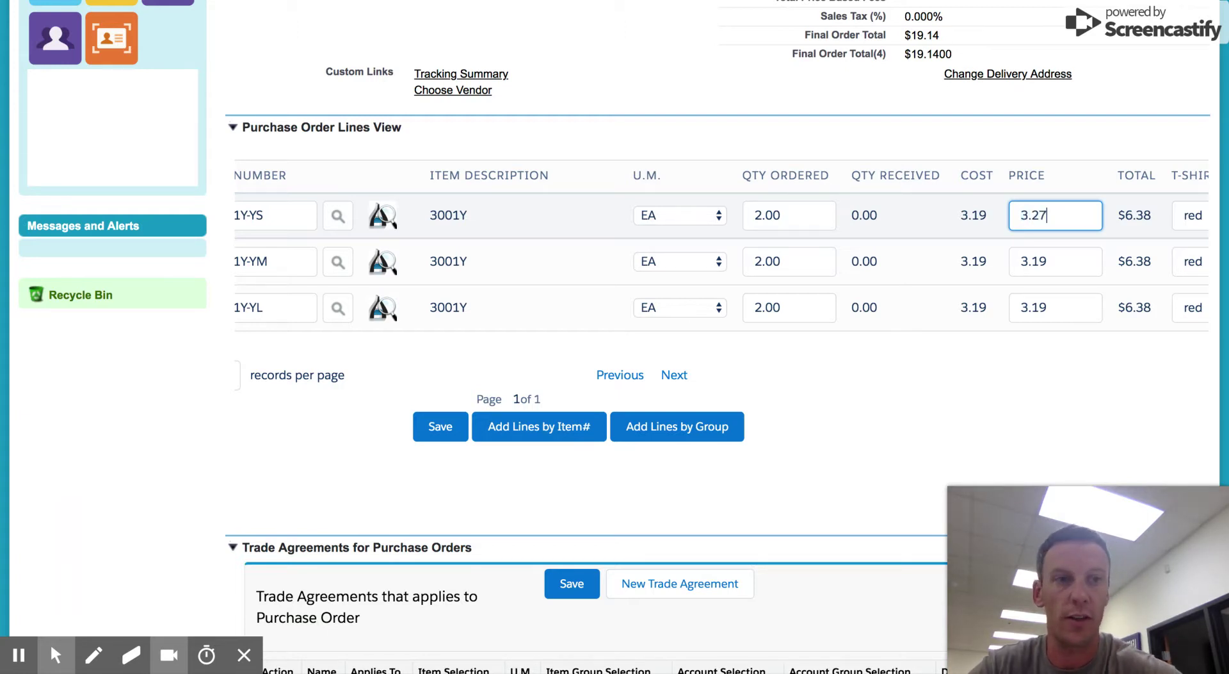
pyautogui.click(1050, 261)
pyautogui.click(1065, 255)
pyautogui.click(1024, 260)
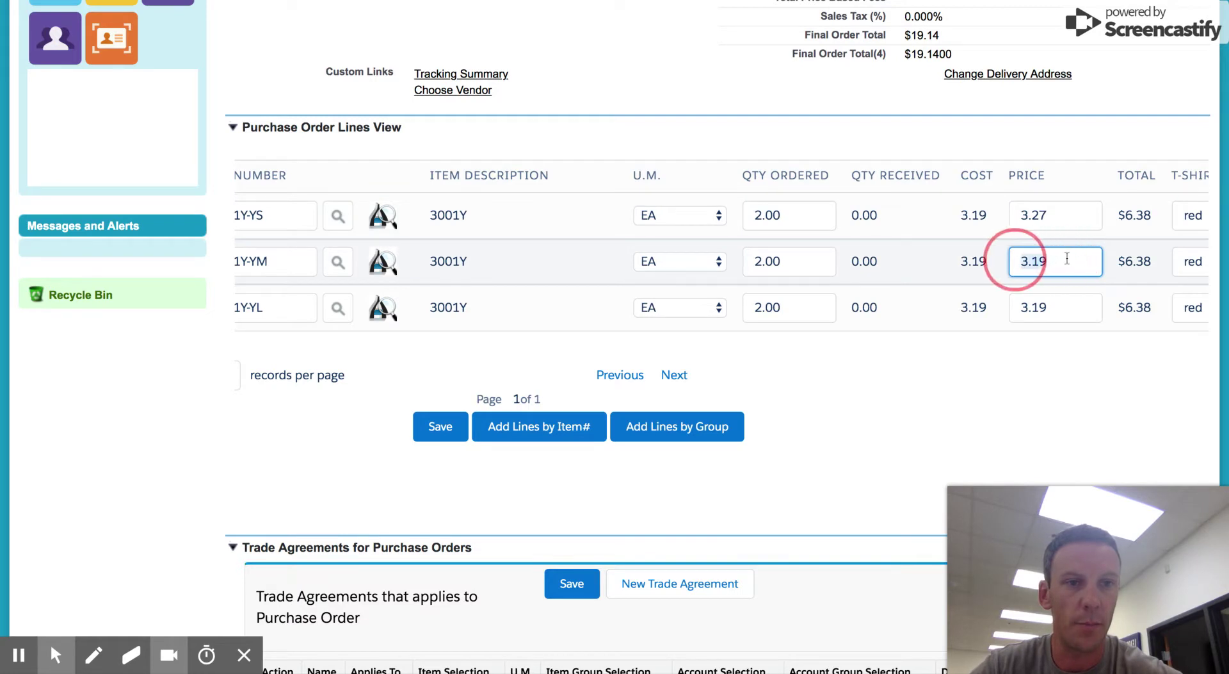
pyautogui.write('3.27')
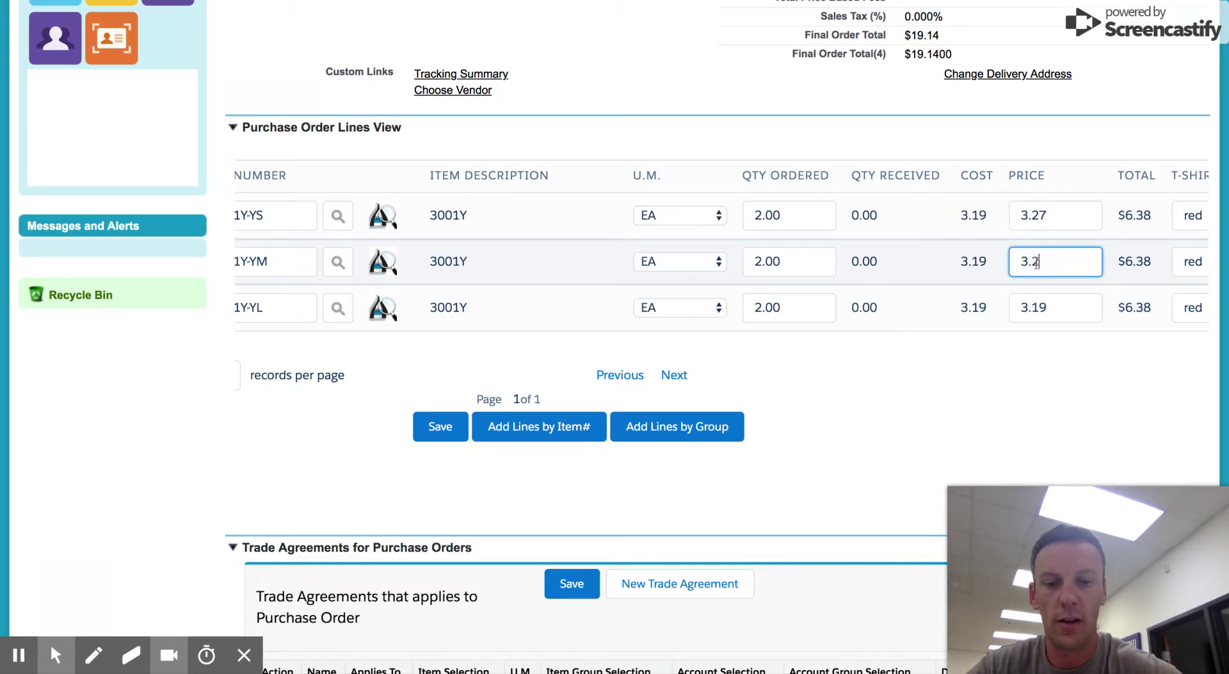
pyautogui.click(1061, 301)
pyautogui.write('3')
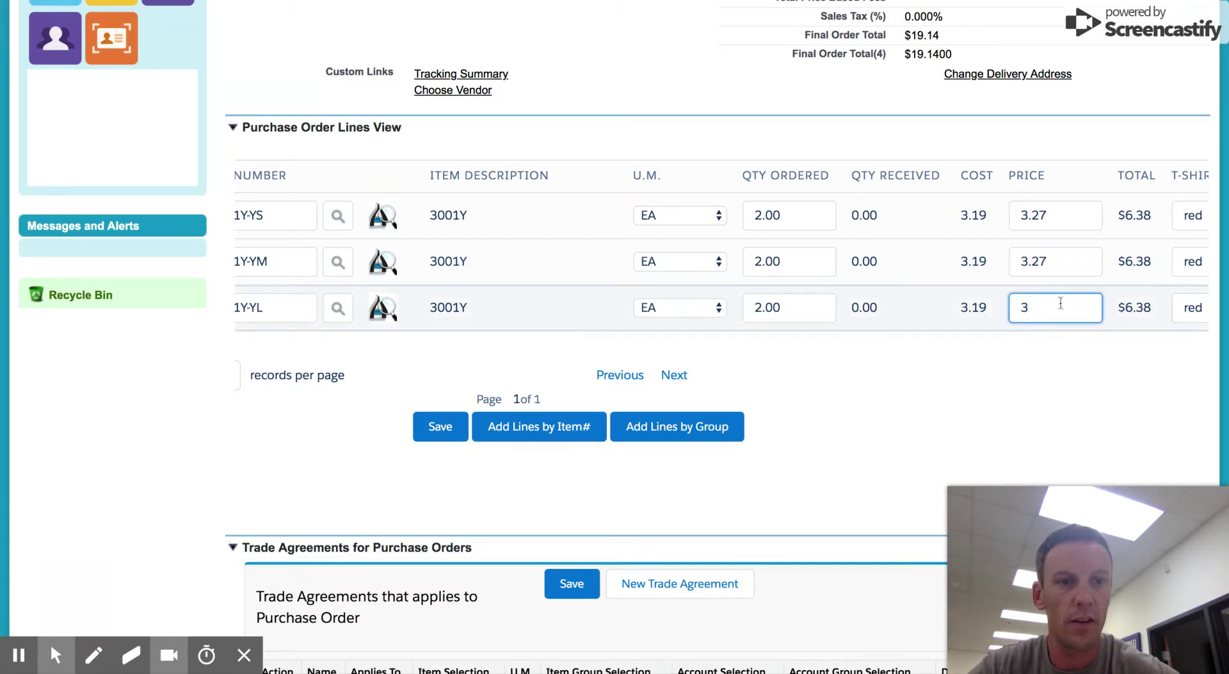
pyautogui.write('.27')
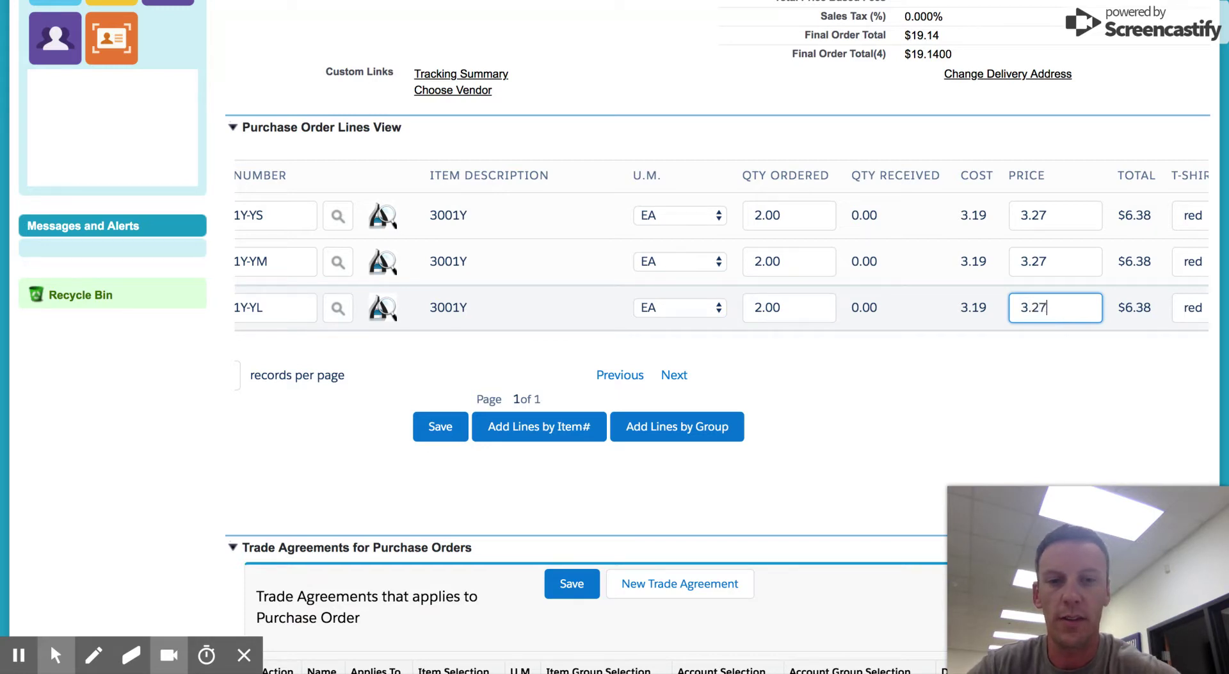
pyautogui.click(452, 429)
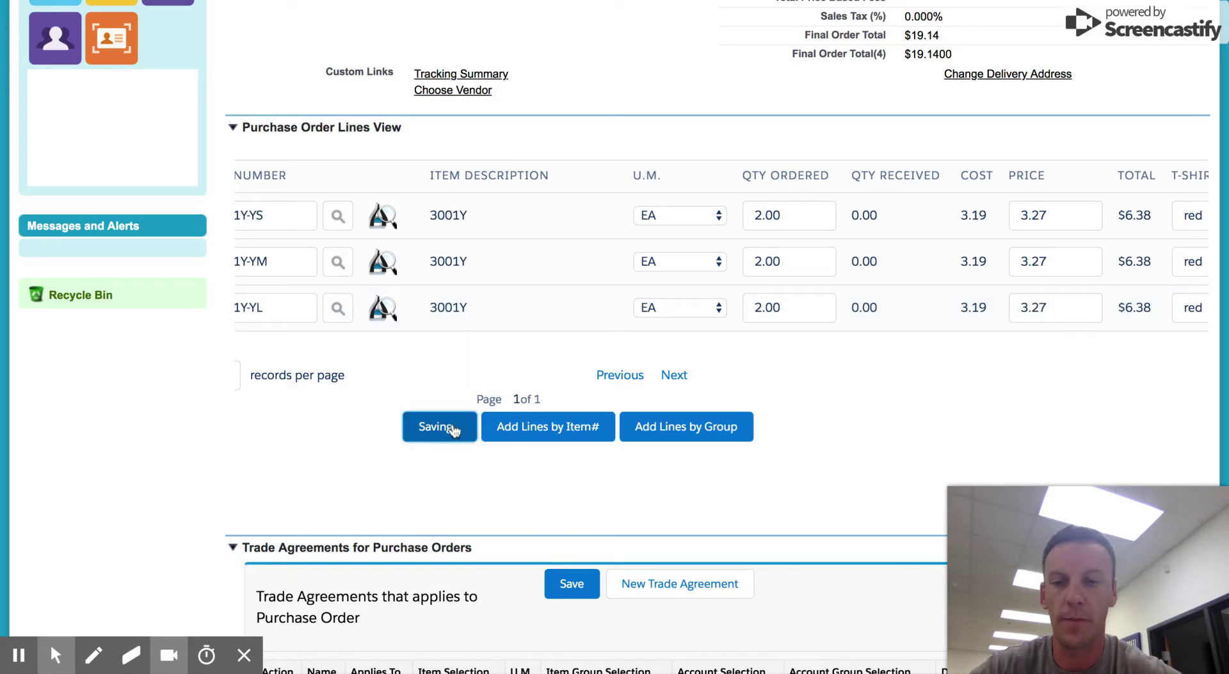
# - Check the purchase order's delivery details, linked sales order and job number
pyautogui.click(55, 654)
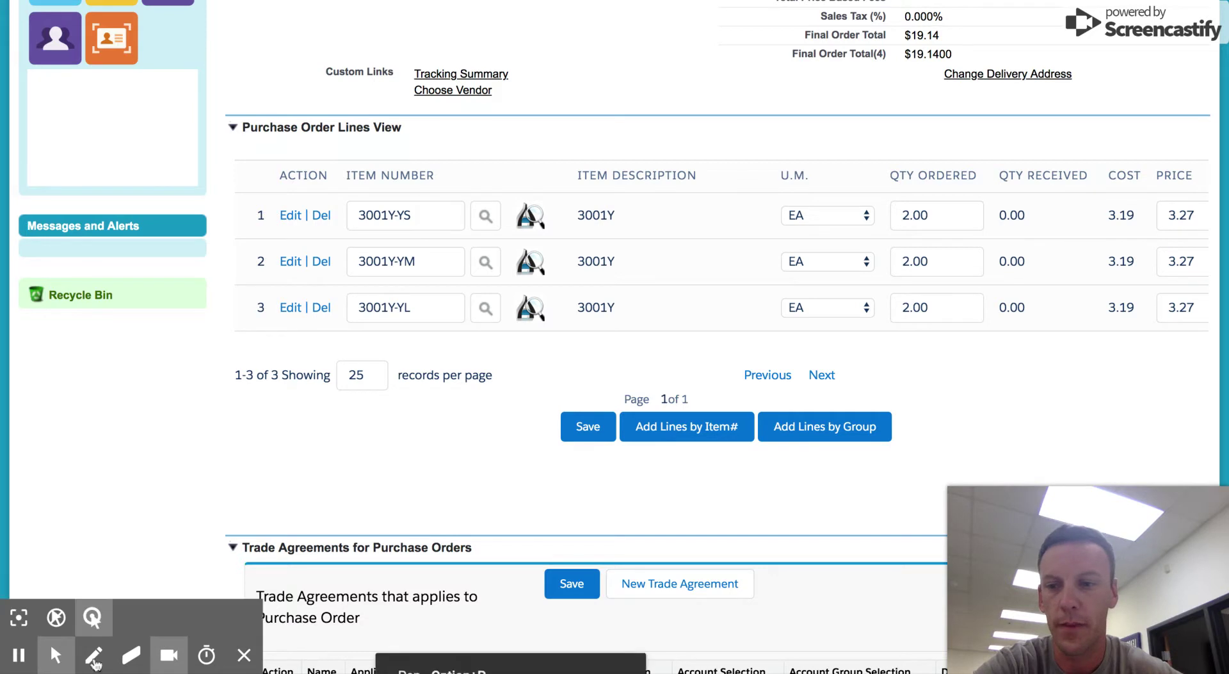
pyautogui.scroll(9, 26, 640)
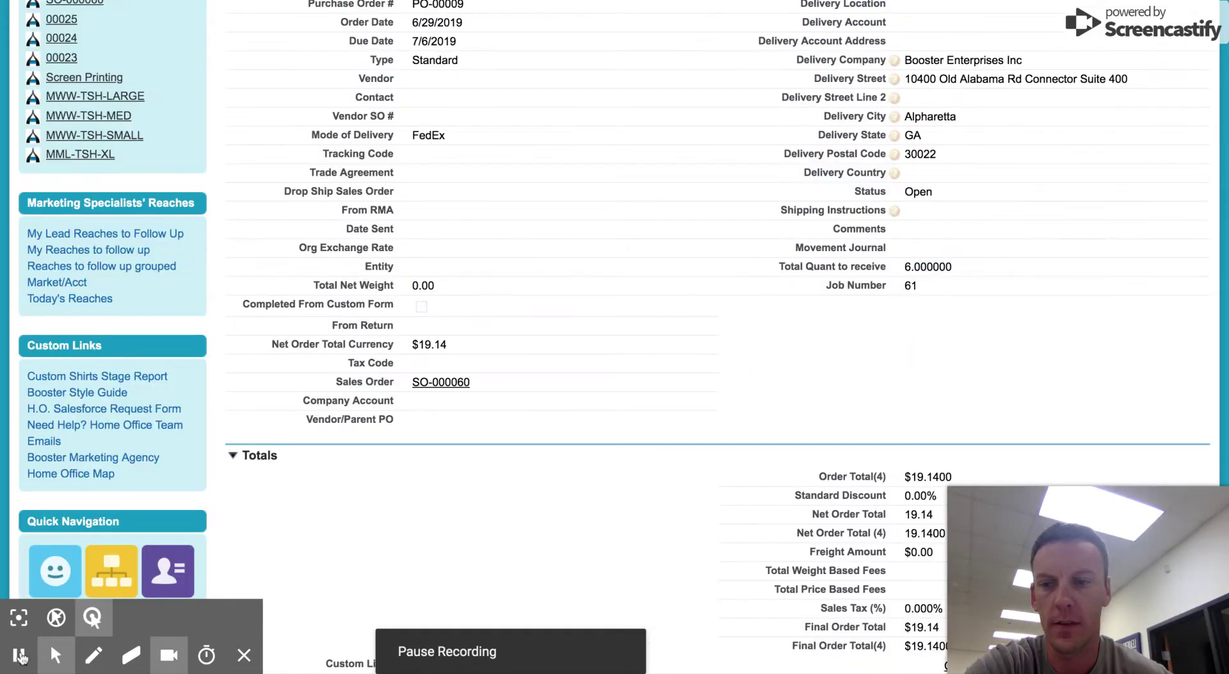
pyautogui.scroll(1, 408, 178)
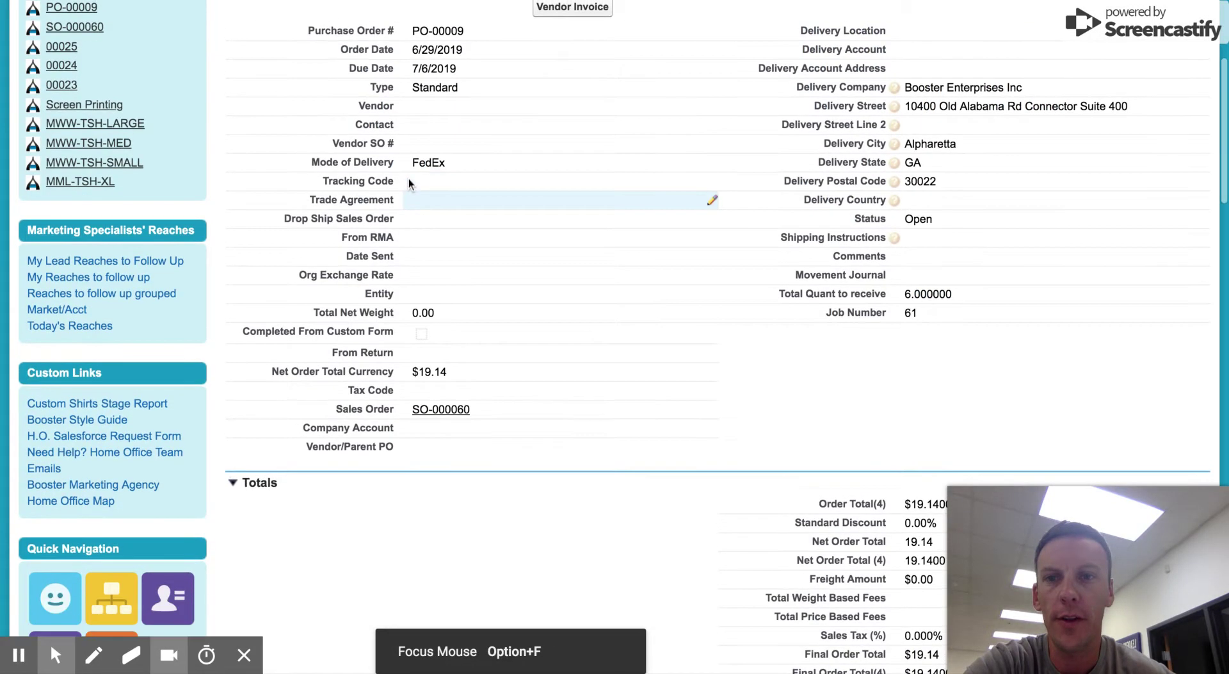
pyautogui.scroll(1, 410, 181)
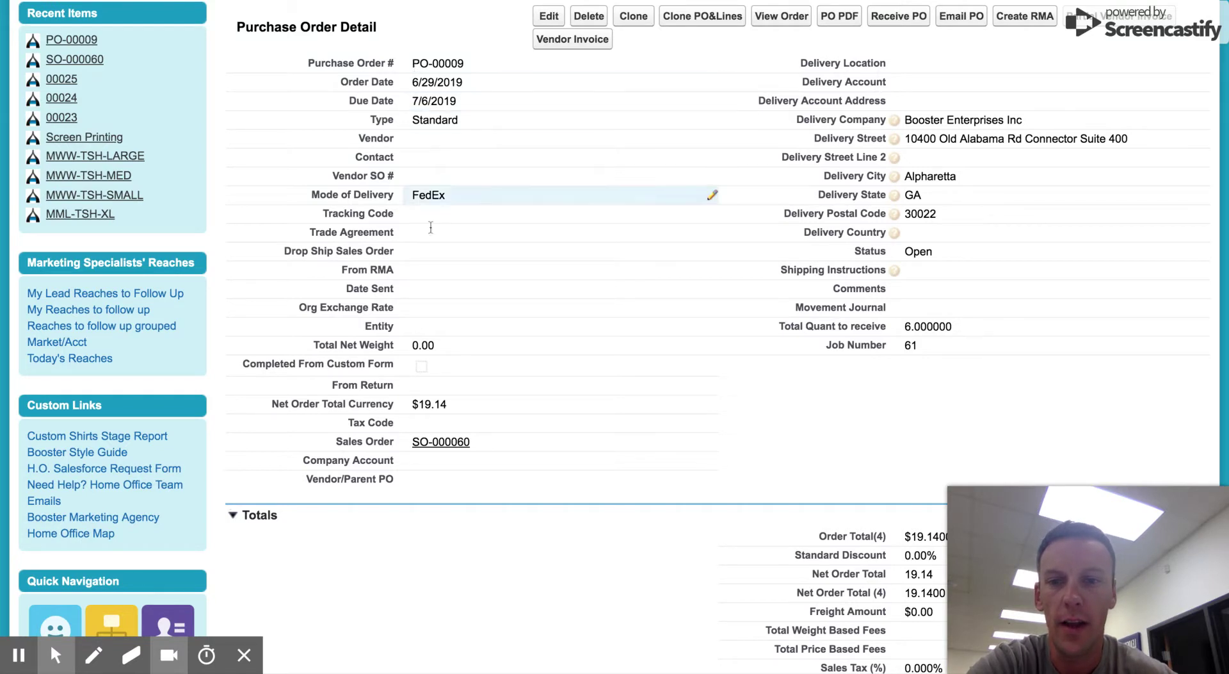
pyautogui.moveTo(439, 446)
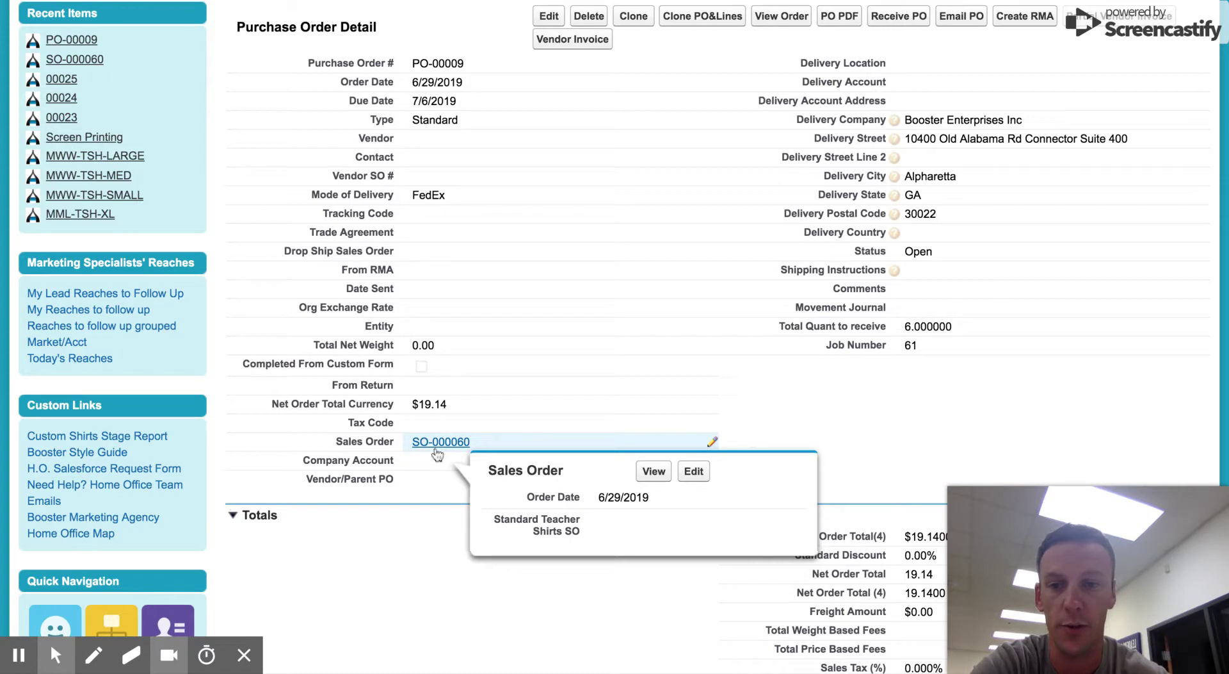
pyautogui.moveTo(843, 347); pyautogui.dragTo(922, 352)
pyautogui.click(870, 351)
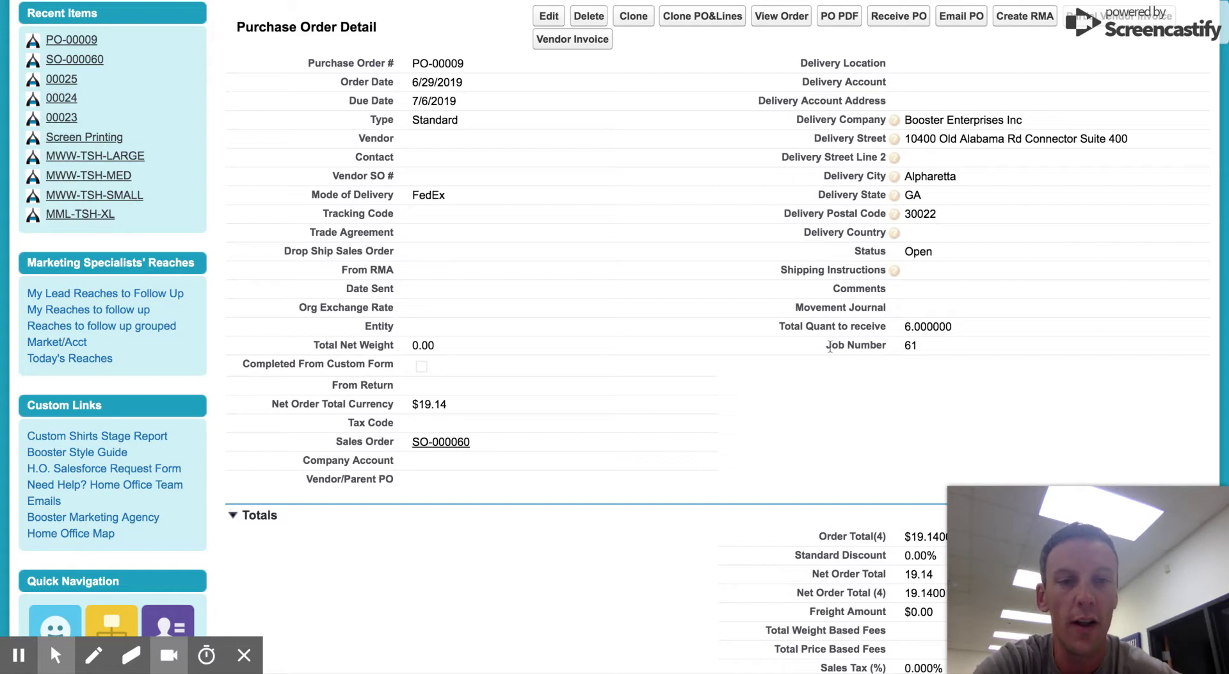
pyautogui.moveTo(827, 346); pyautogui.dragTo(922, 348)
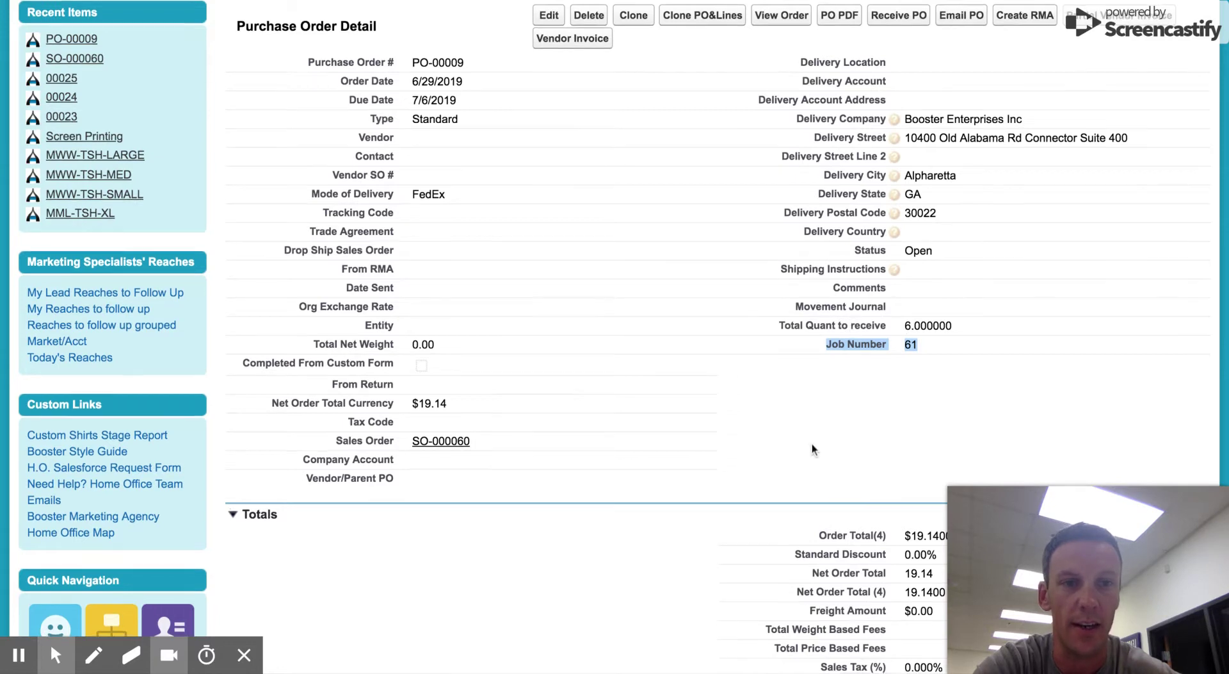
# - Review the purchase order's totals and the ordered quantity, cost and price of its three item lines
pyautogui.scroll(-5, 812, 443)
pyautogui.scroll(-2, 812, 443)
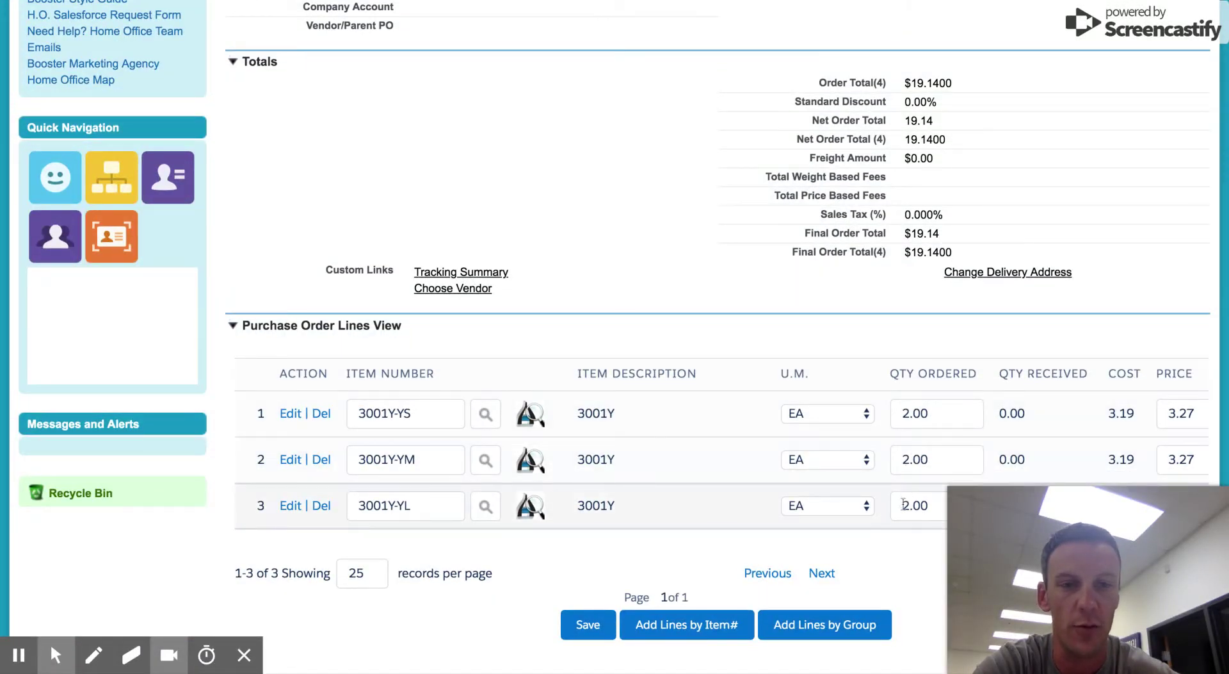
pyautogui.scroll(2, 823, 429)
pyautogui.scroll(-2, 823, 429)
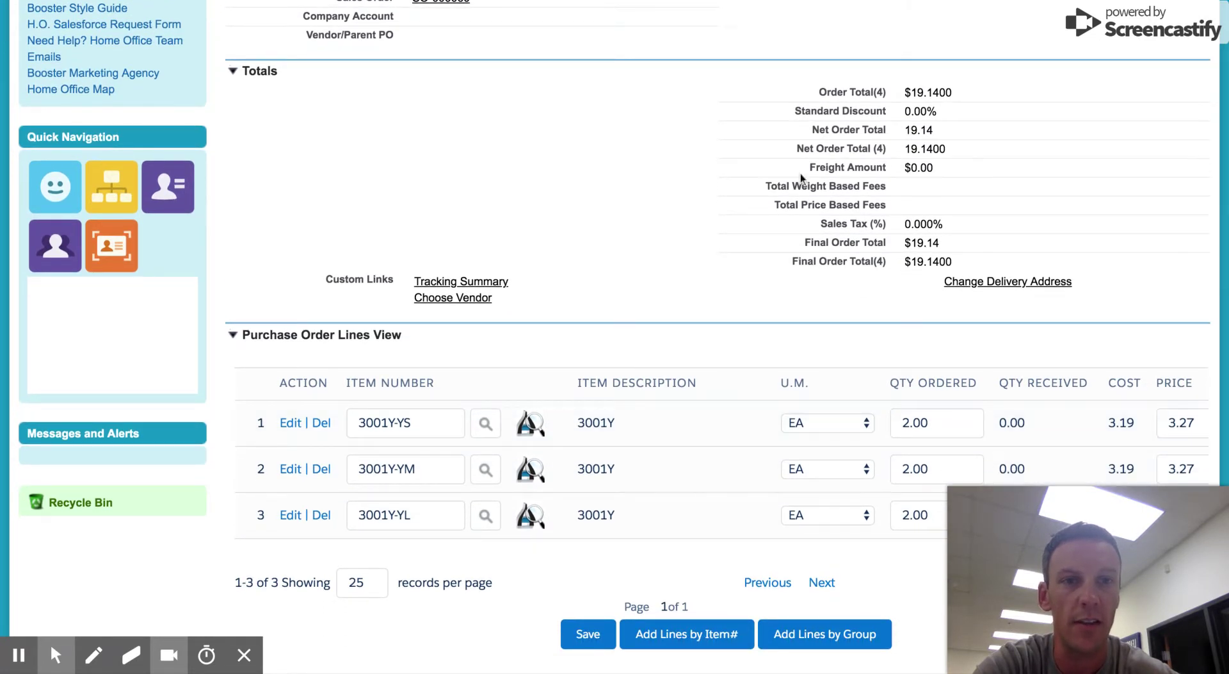
pyautogui.scroll(-3, 788, 182)
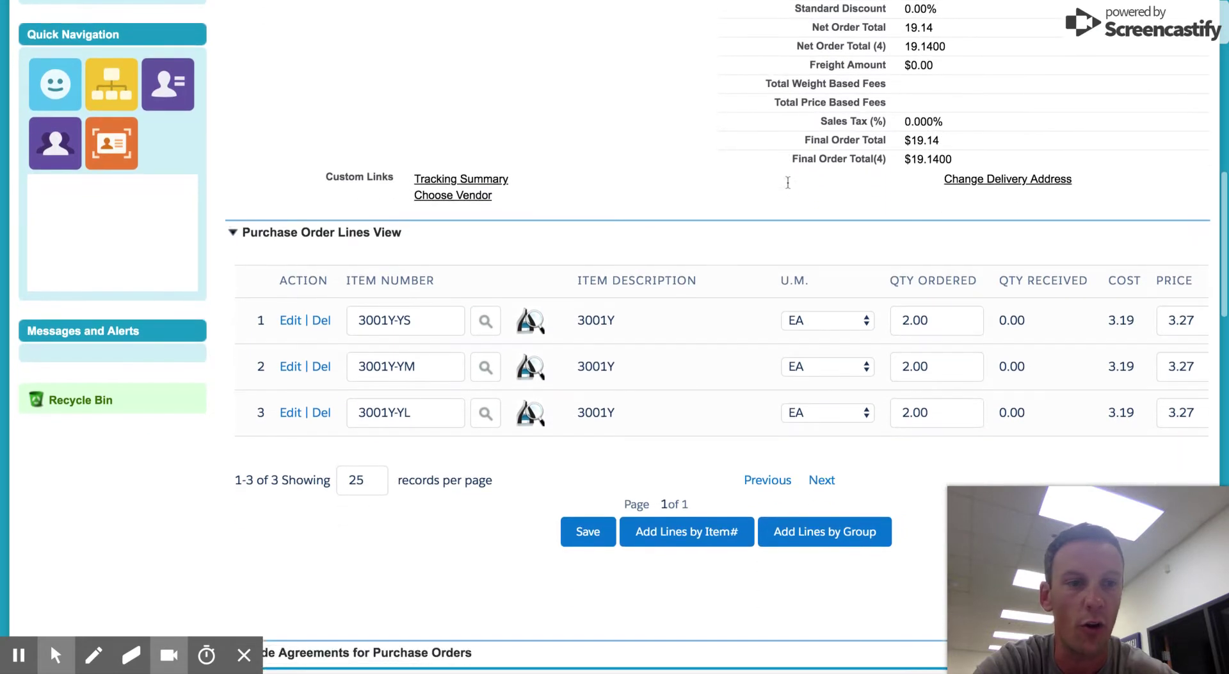
# - Set the purchase order's vendor to Alphabroder using the vendor lookup
pyautogui.scroll(15, 834, 241)
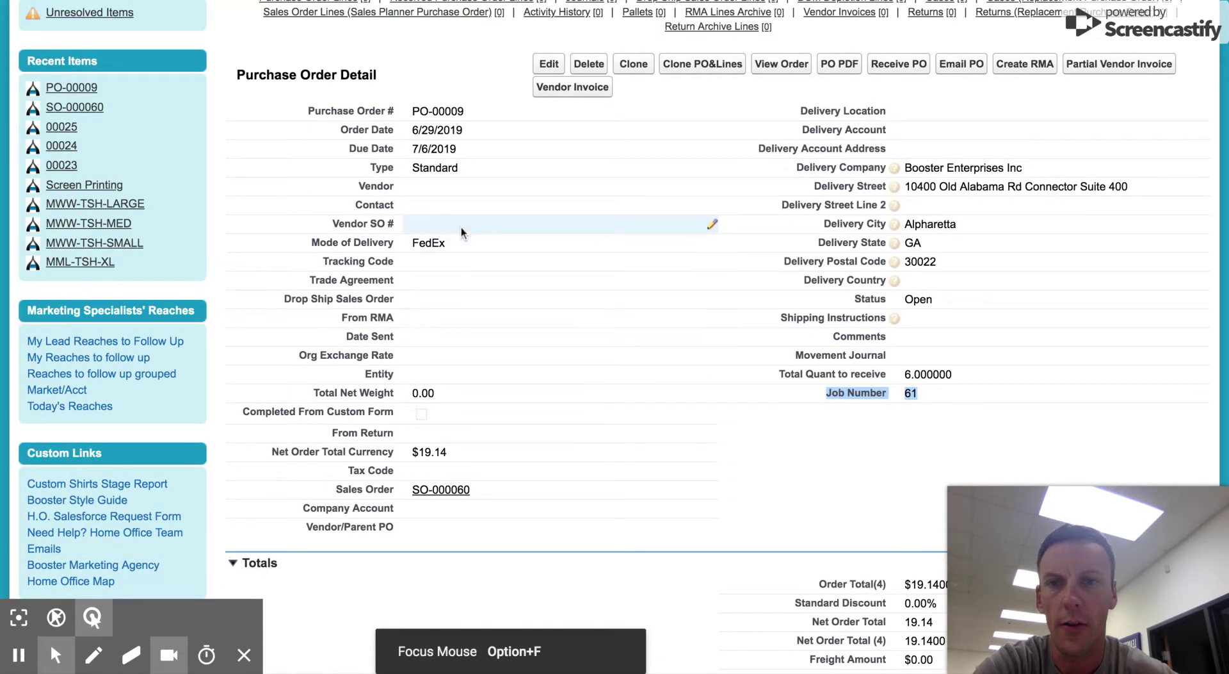
pyautogui.doubleClick(425, 192)
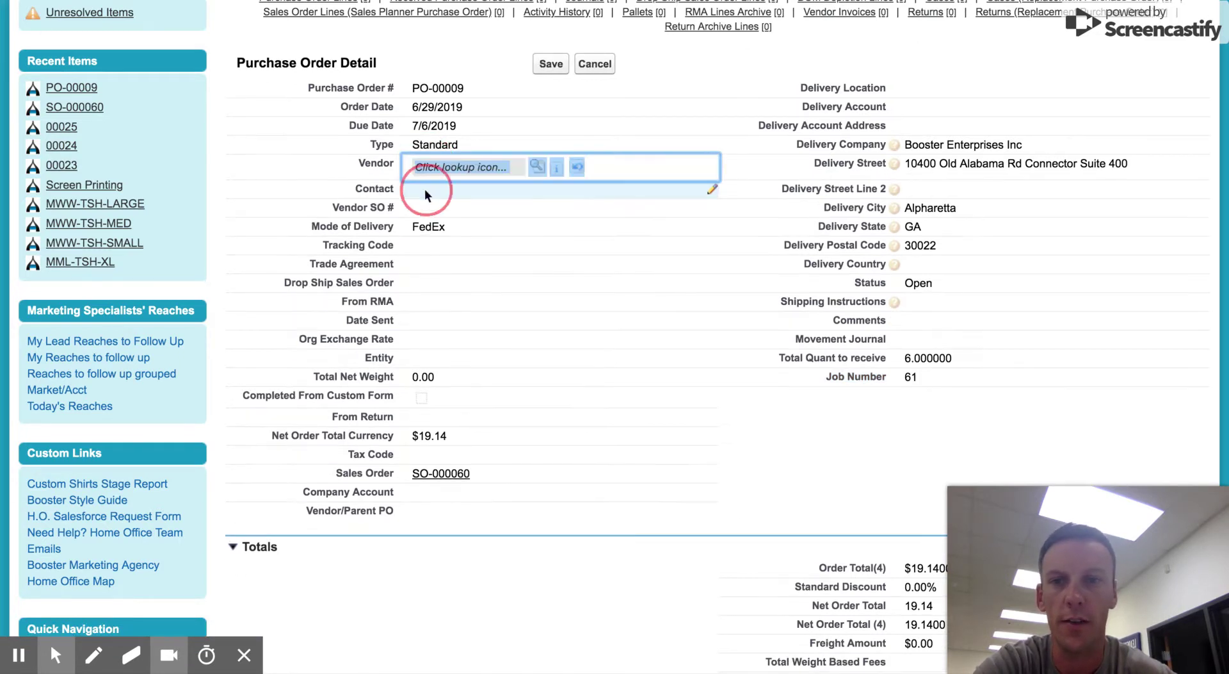
pyautogui.click(539, 167)
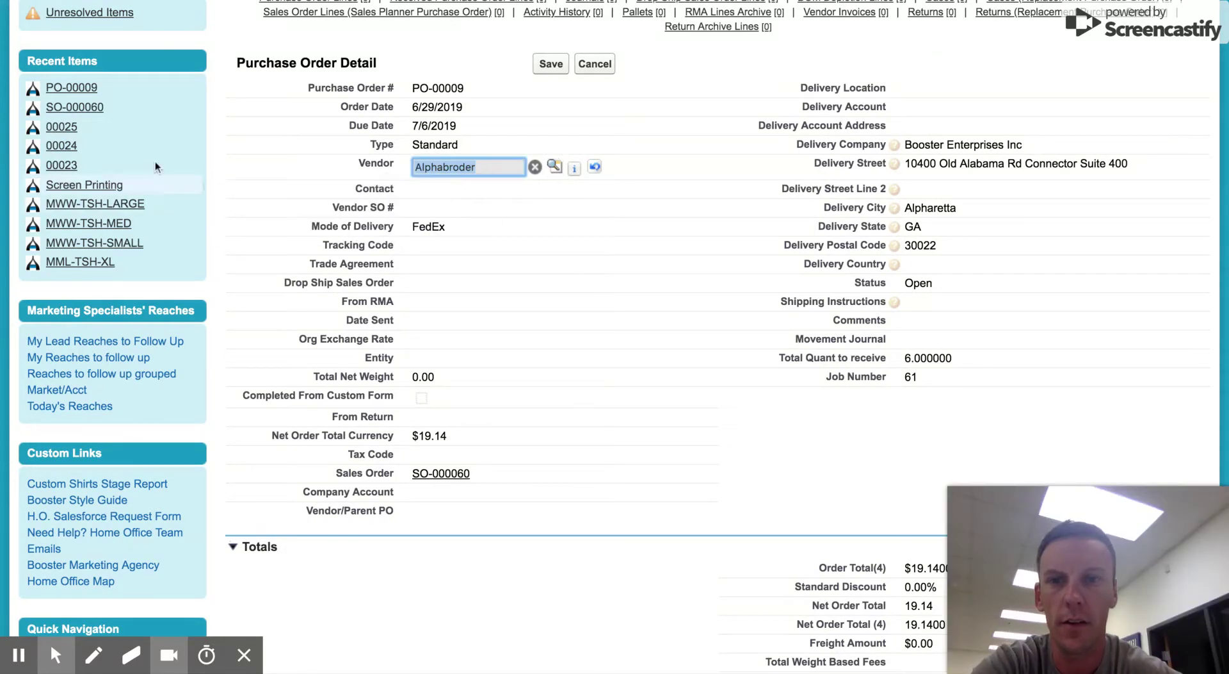
# - Enter the tracking code TRFSVDB5767 on the purchase order and save the record
pyautogui.scroll(-1, 542, 303)
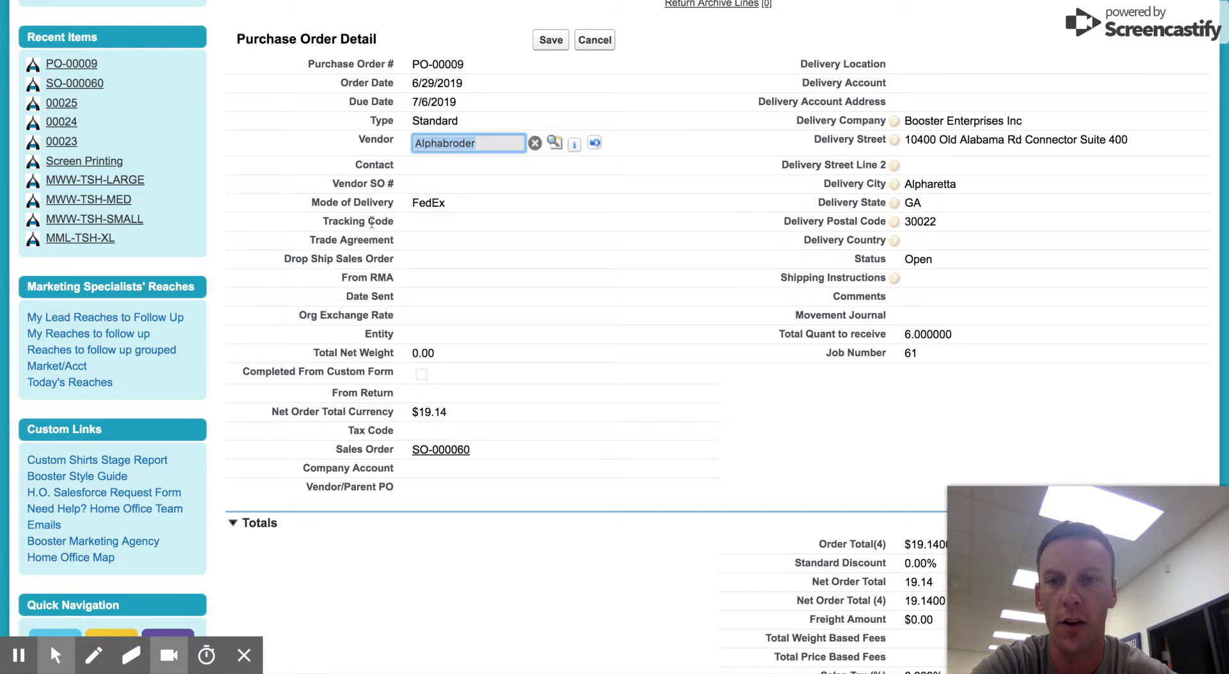
pyautogui.doubleClick(409, 221)
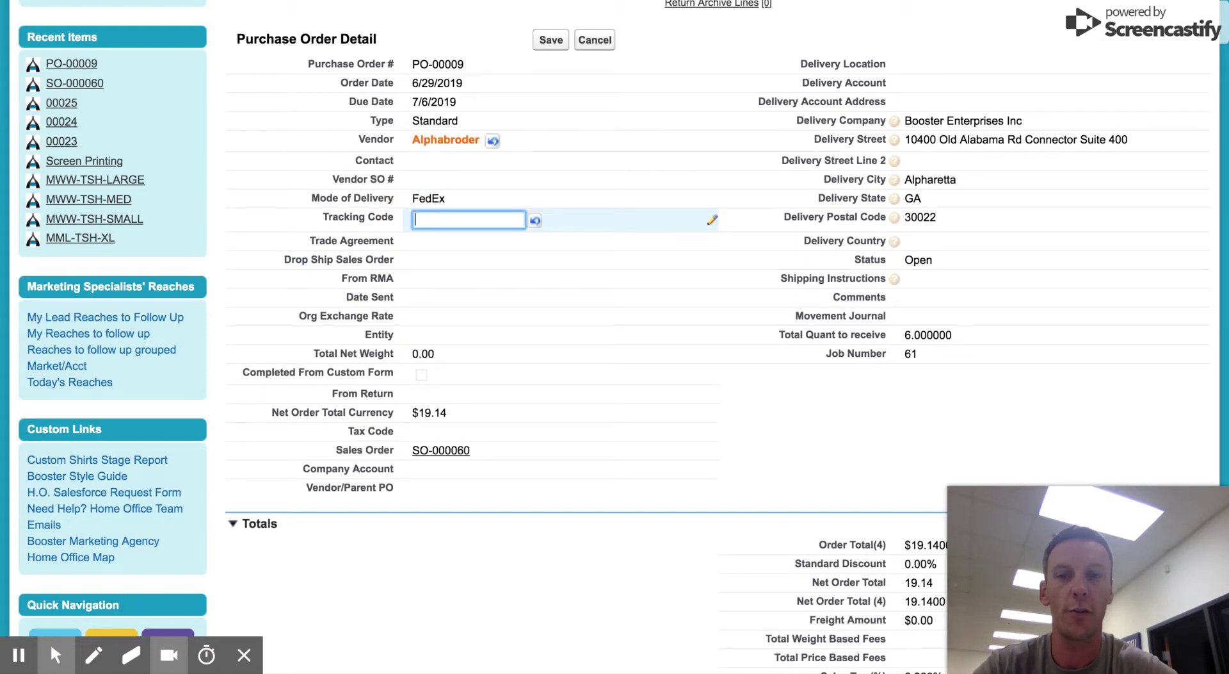
pyautogui.write('TRFSVDB')
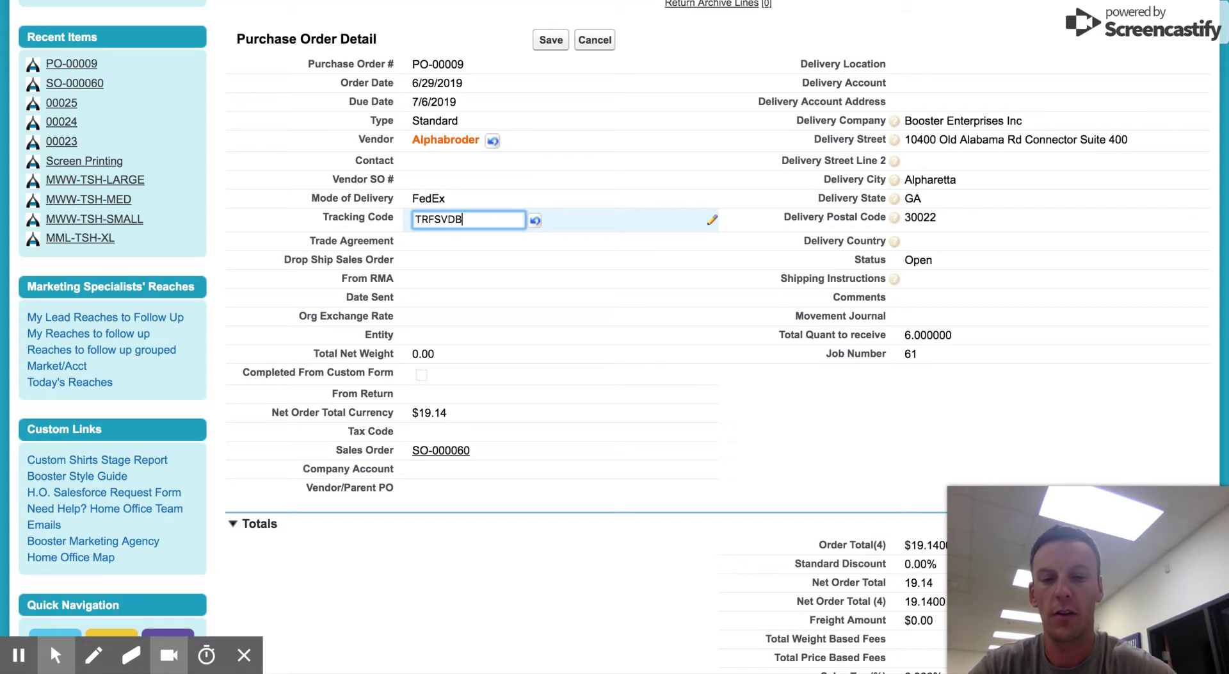
pyautogui.write('5767')
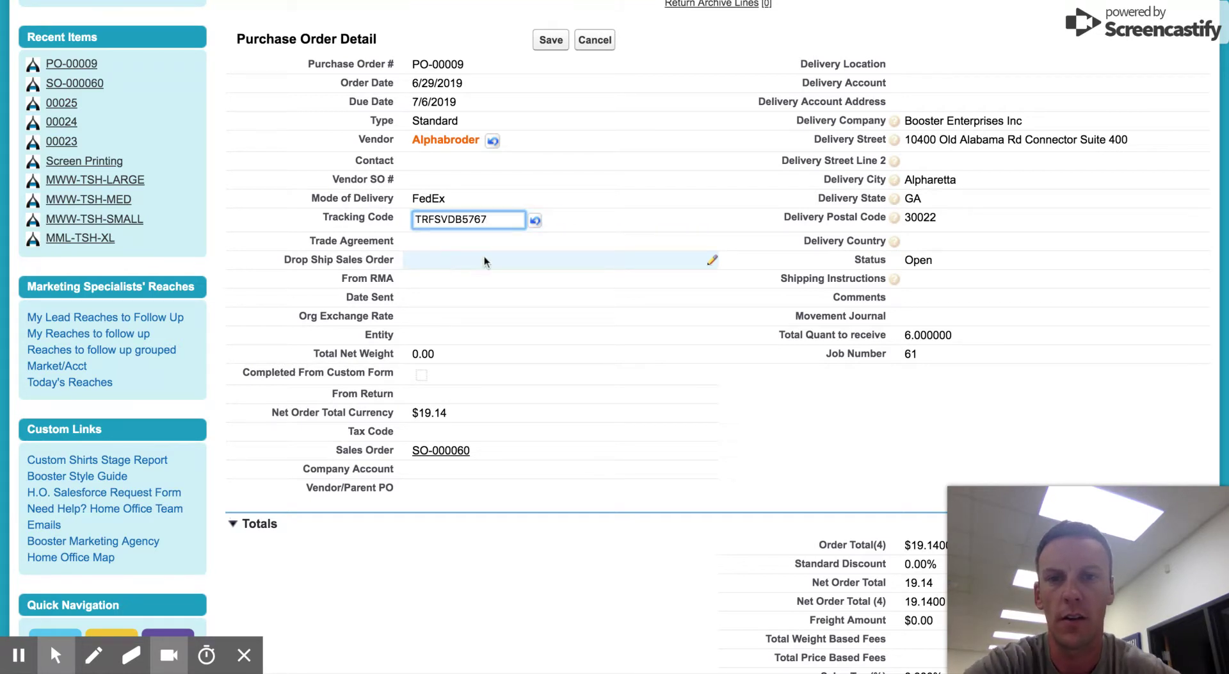
pyautogui.click(551, 39)
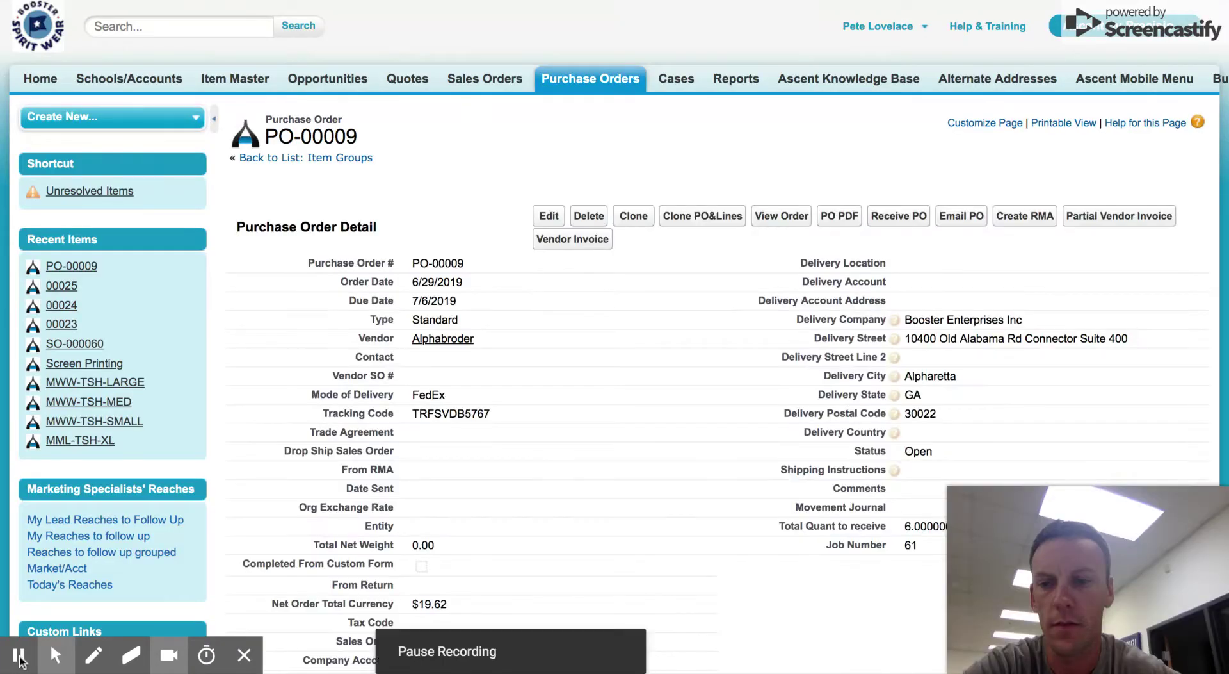
# - Show the Open POs list view and review the quantities to receive, totals, statuses and job numbers of the listed orders
pyautogui.scroll(-1, 328, 395)
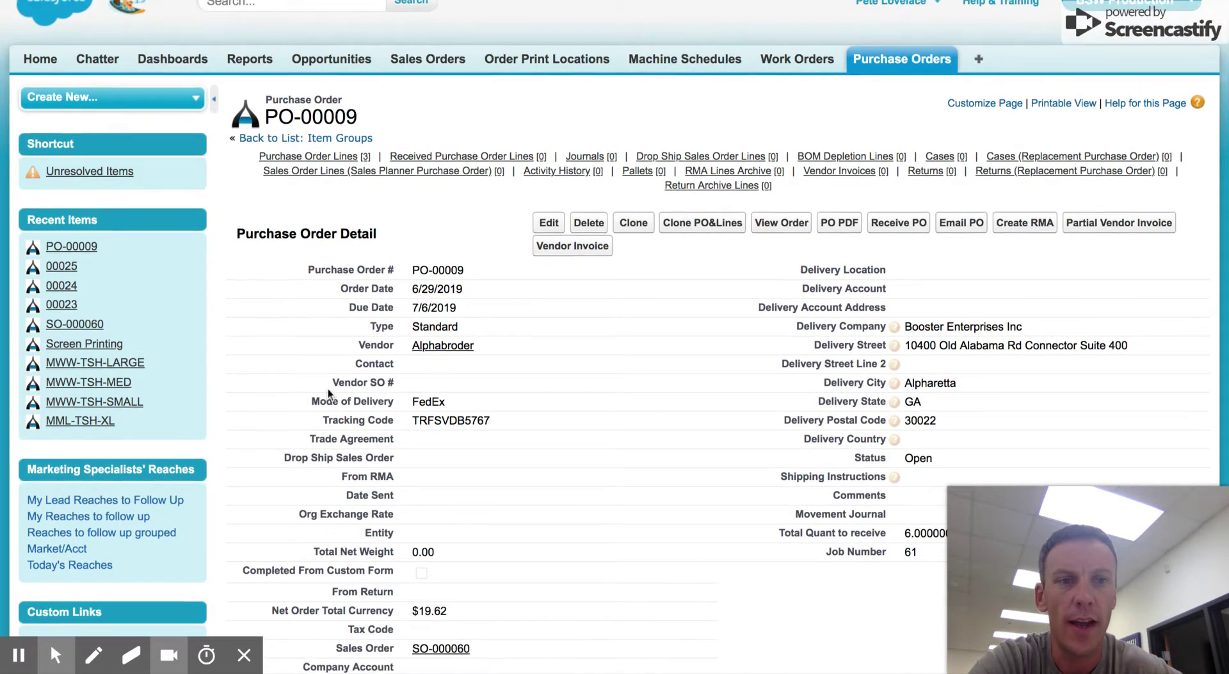
pyautogui.scroll(1, 328, 388)
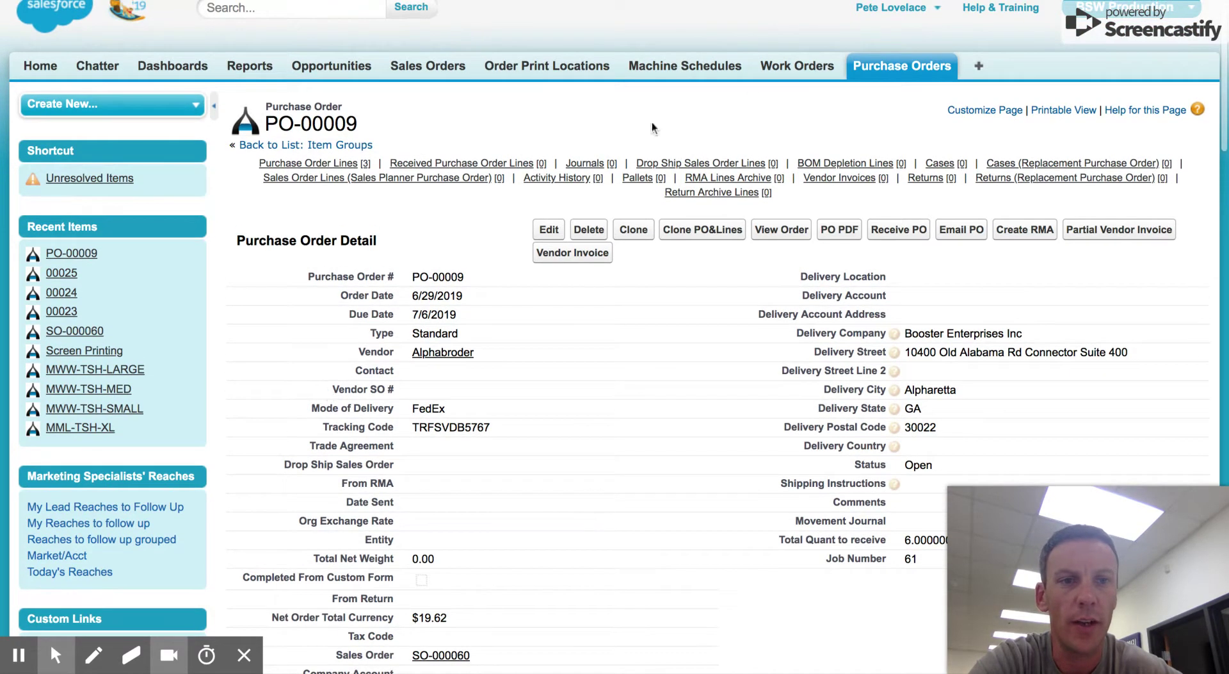
pyautogui.click(883, 68)
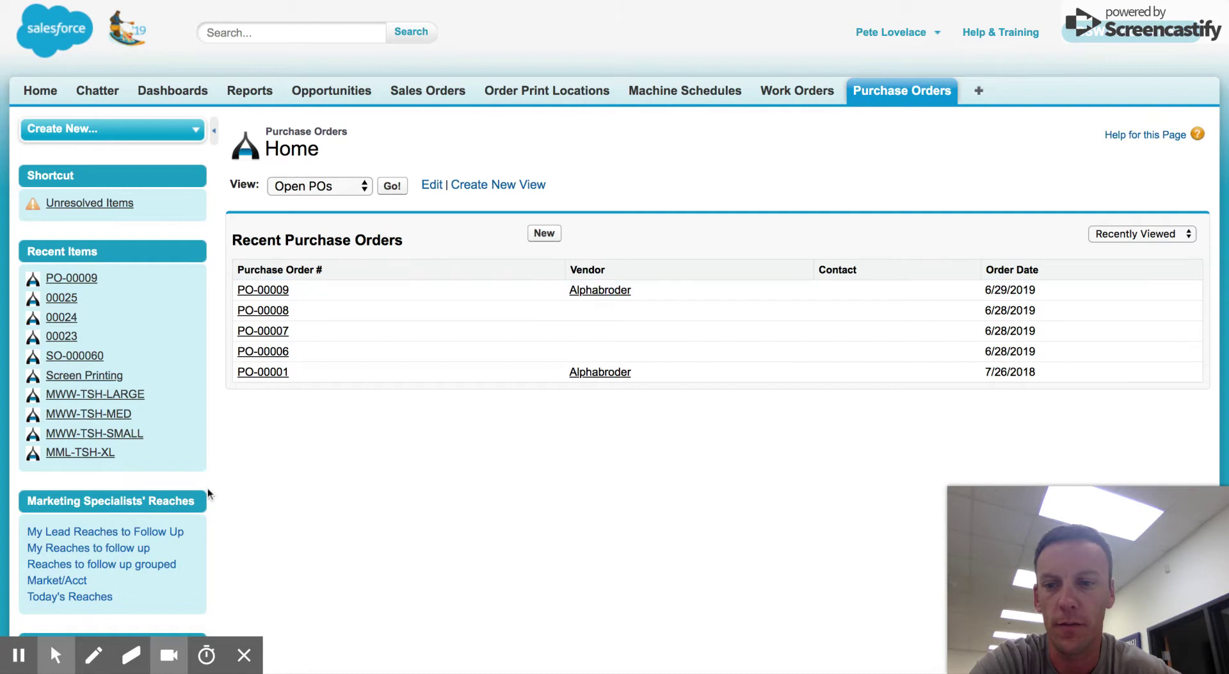
pyautogui.click(48, 656)
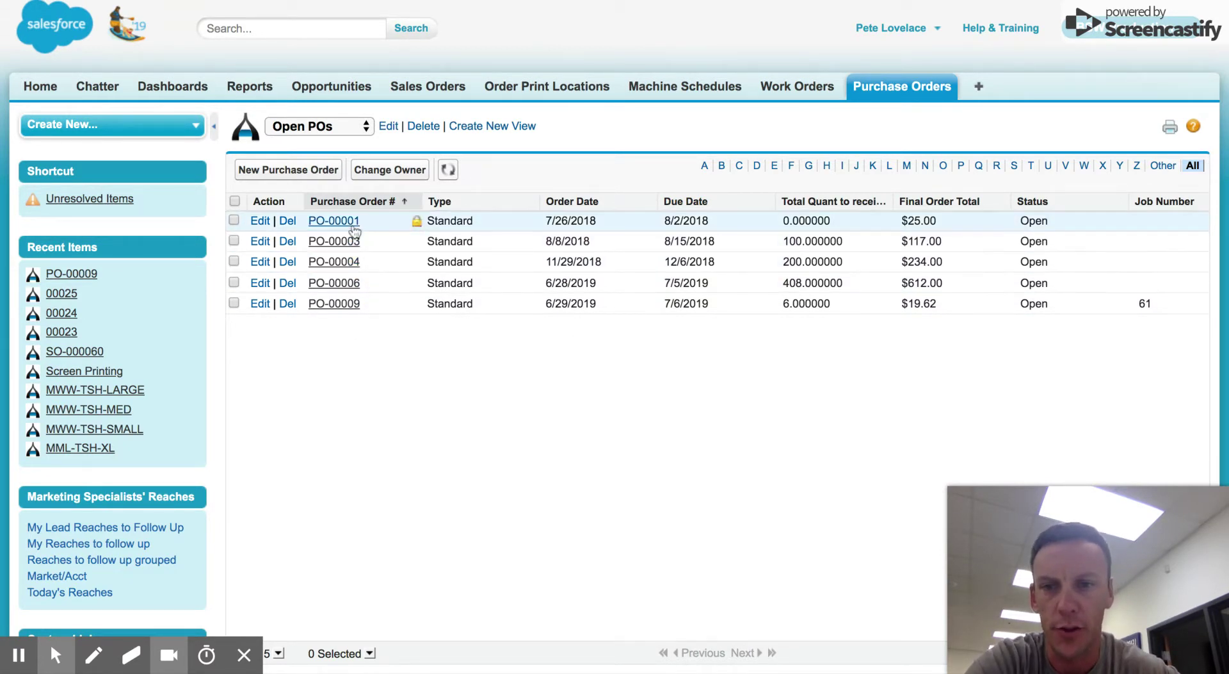
pyautogui.click(365, 126)
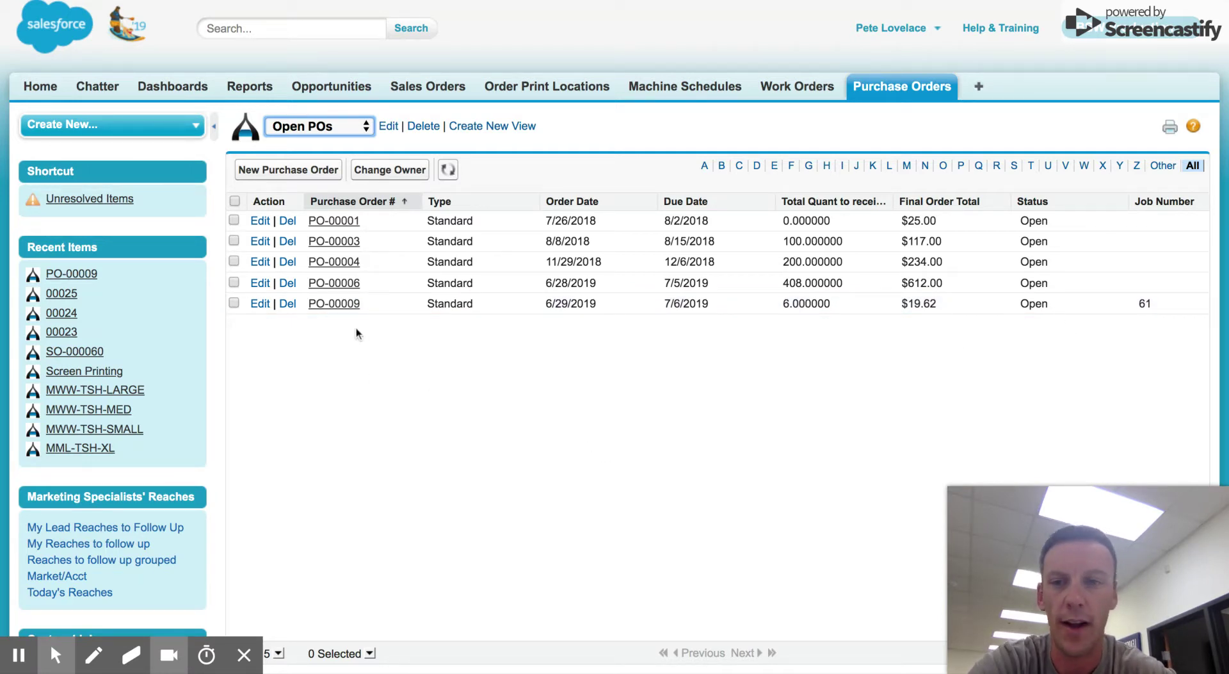
# - Reopen the purchase order for job number 61 and add the POFREIGHT item from the Freight item group as a new line
pyautogui.click(344, 307)
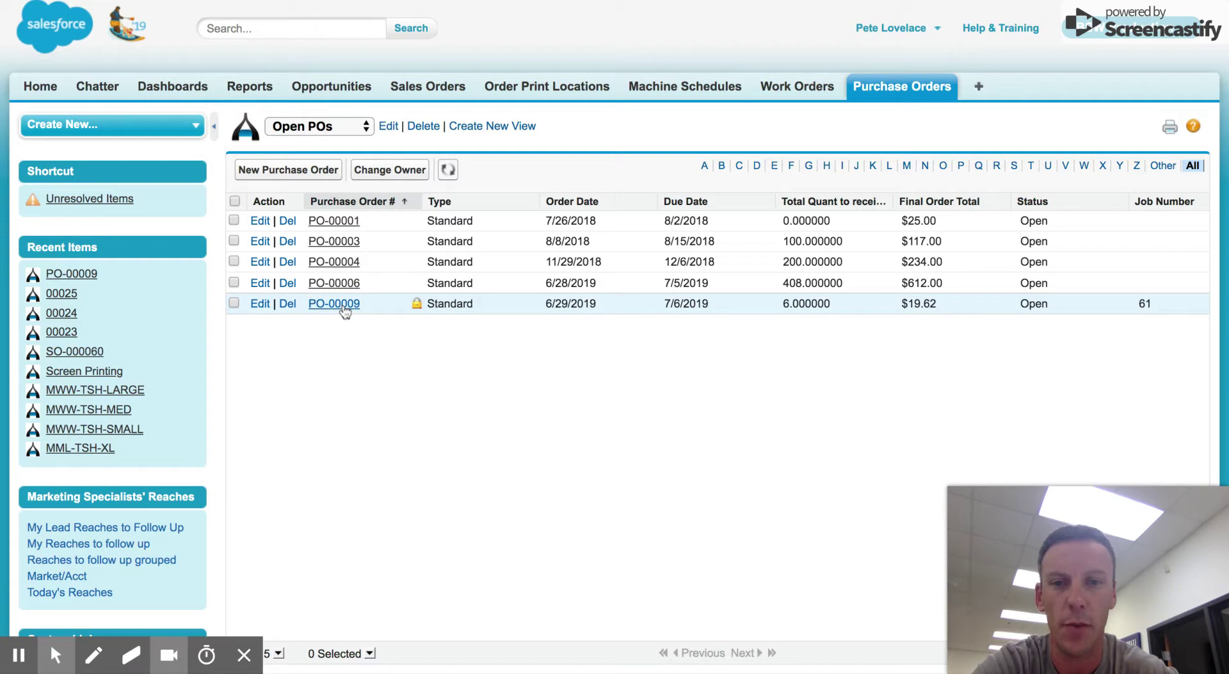
pyautogui.scroll(-10, 466, 412)
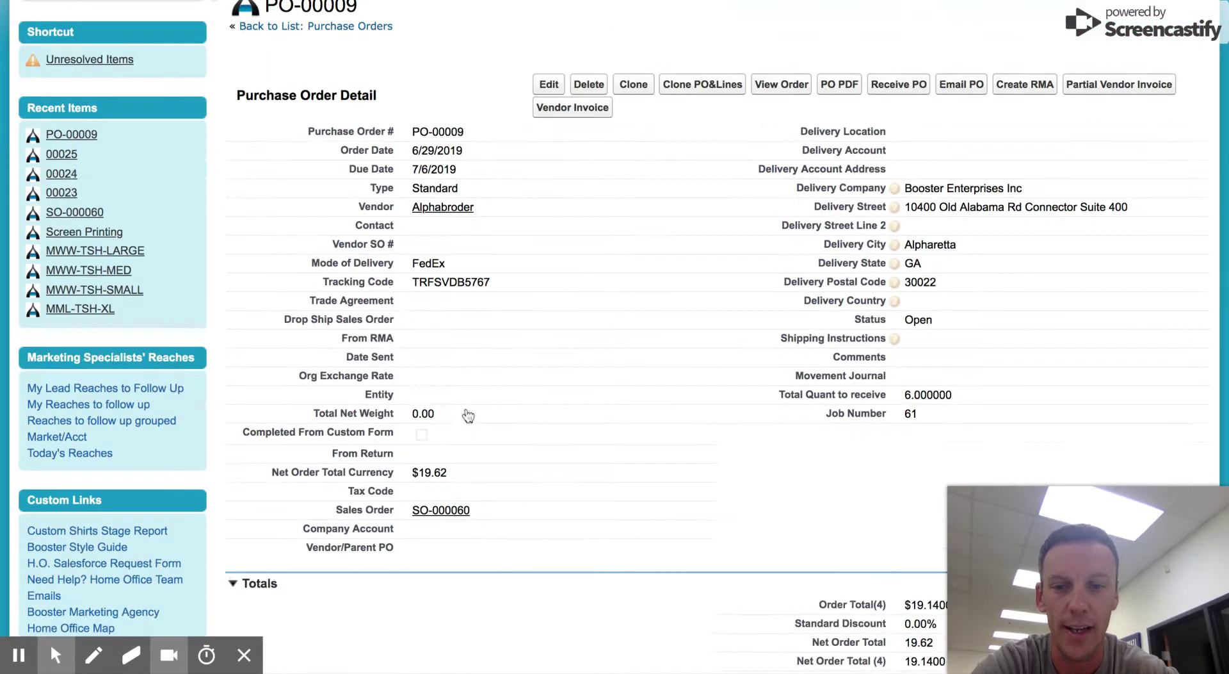
pyautogui.scroll(-6, 466, 410)
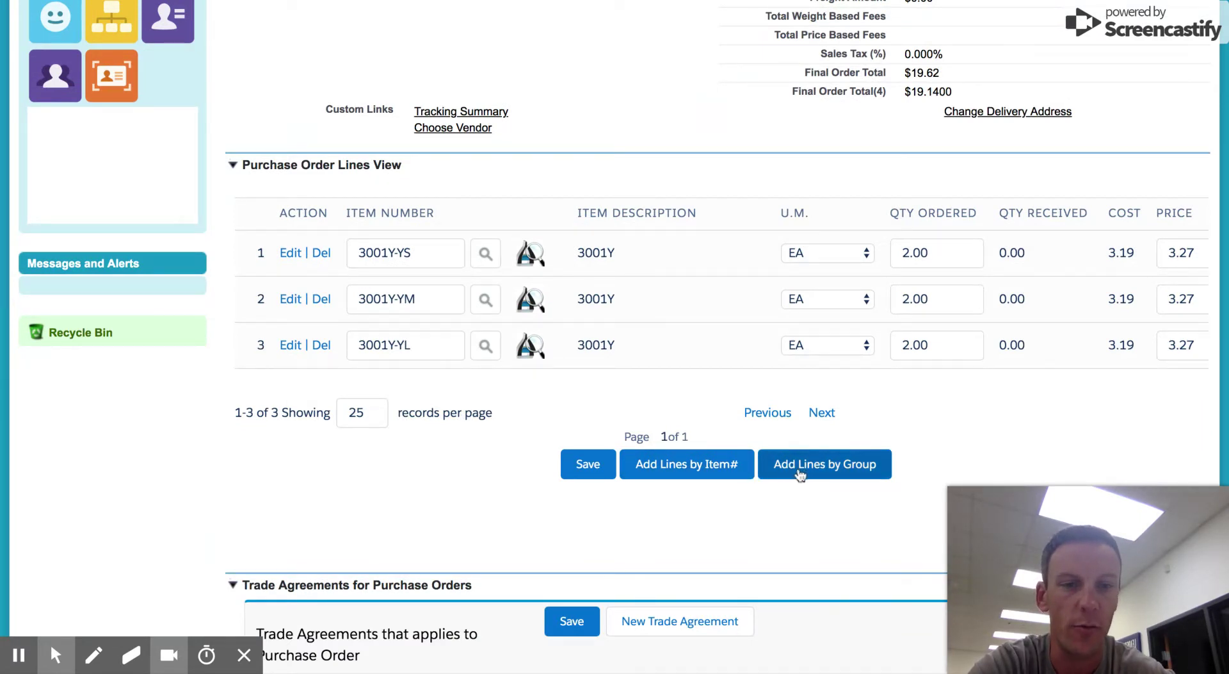
pyautogui.click(801, 475)
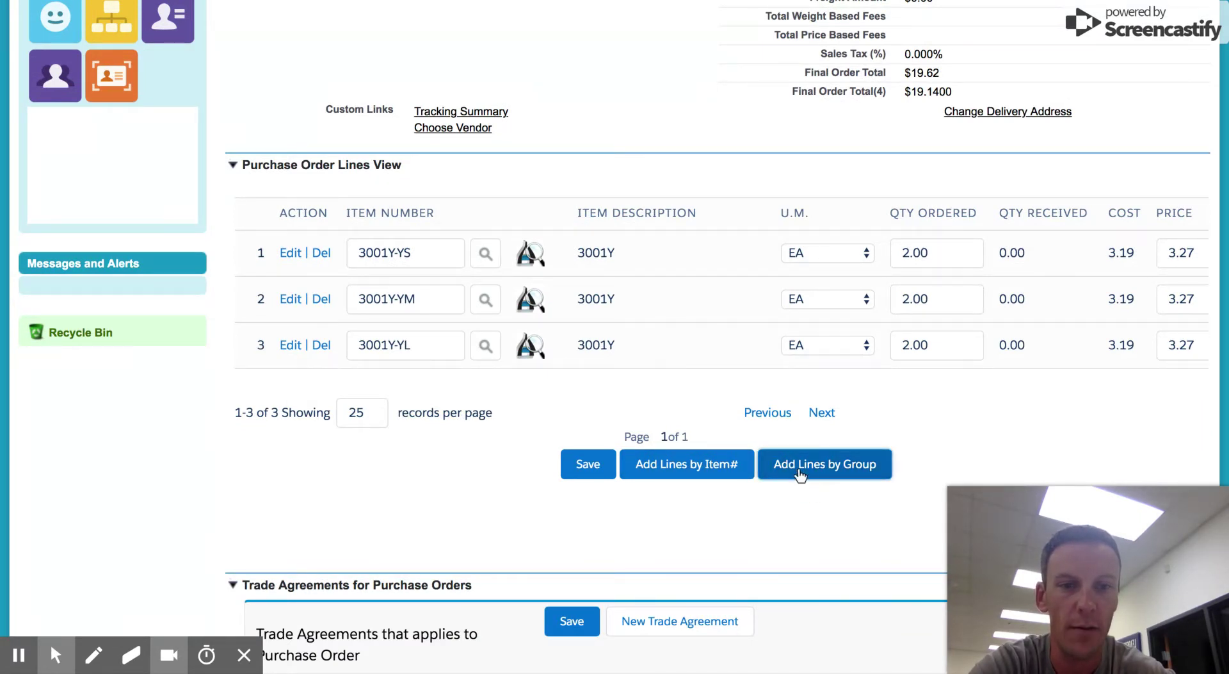
pyautogui.click(695, 249)
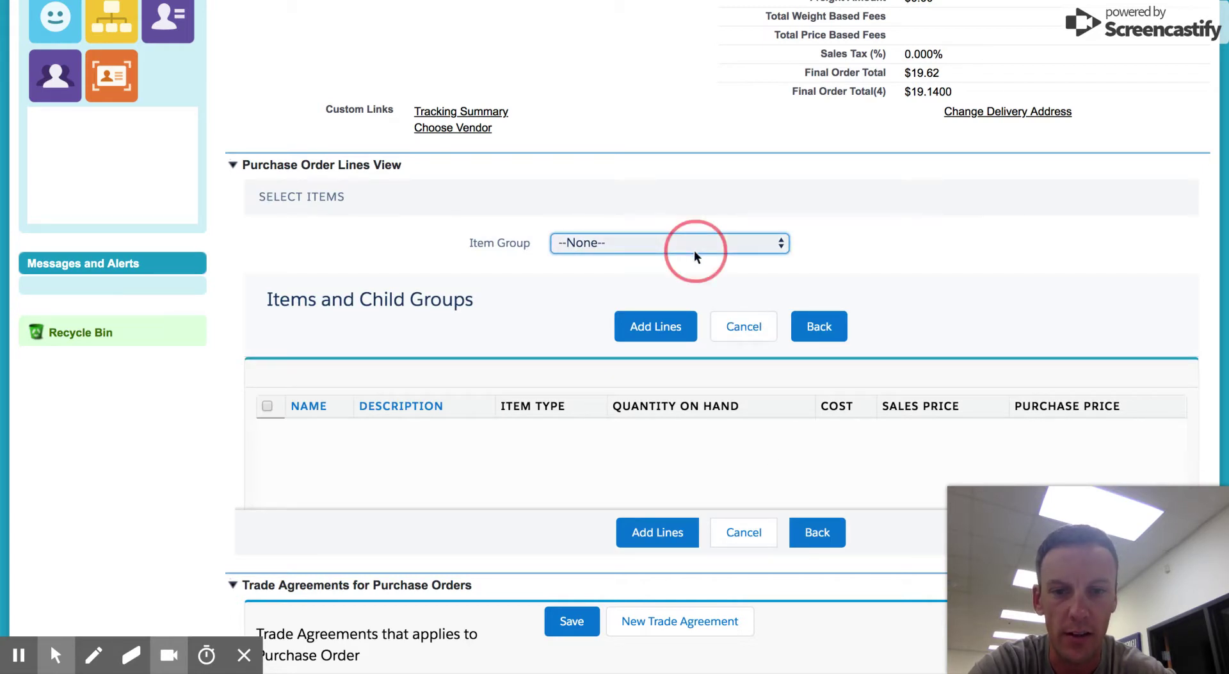
pyautogui.click(694, 249)
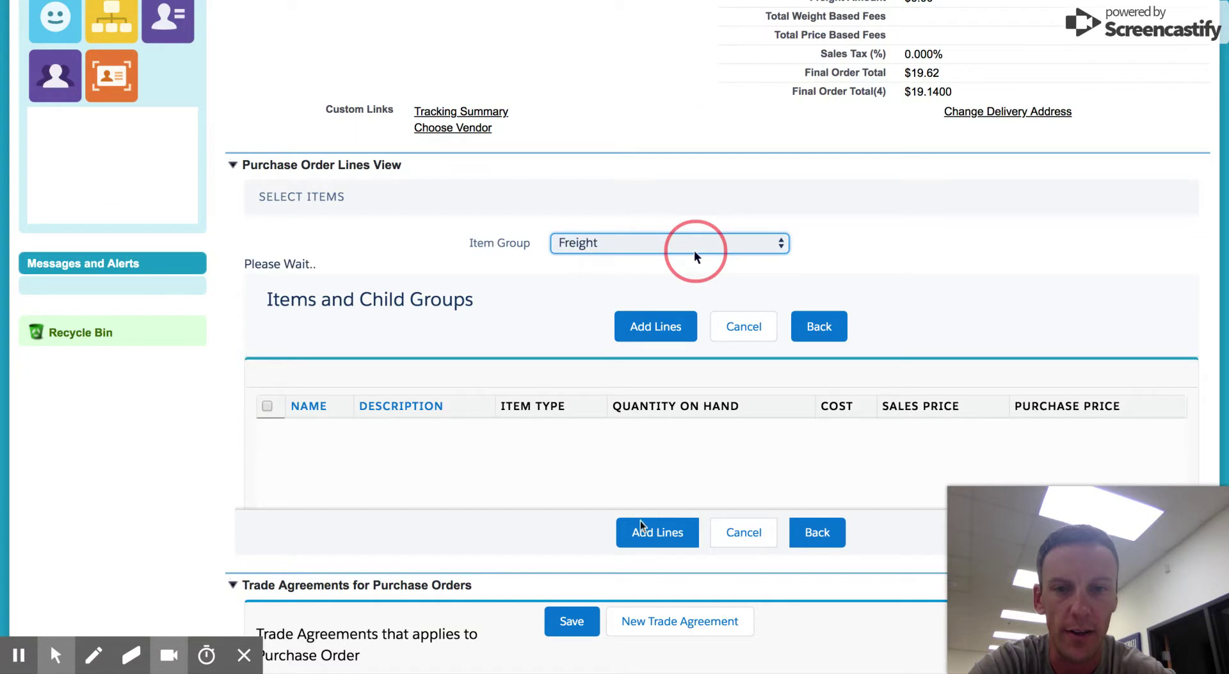
pyautogui.click(642, 523)
pyautogui.click(361, 440)
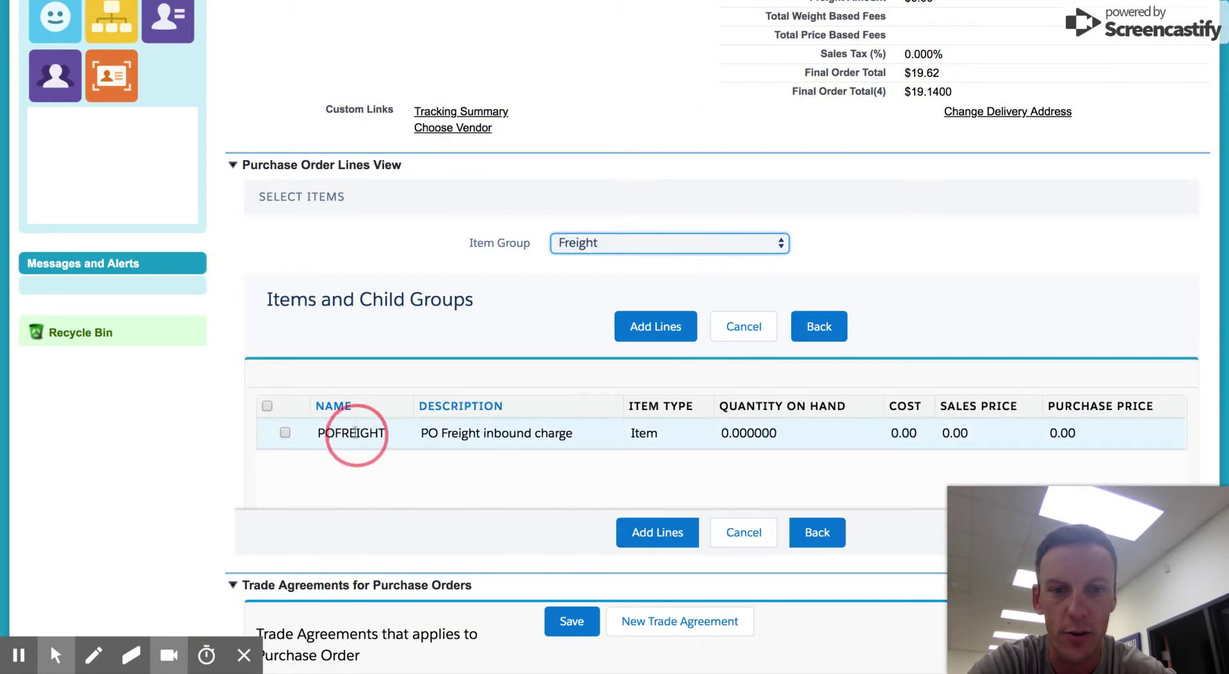
pyautogui.click(291, 436)
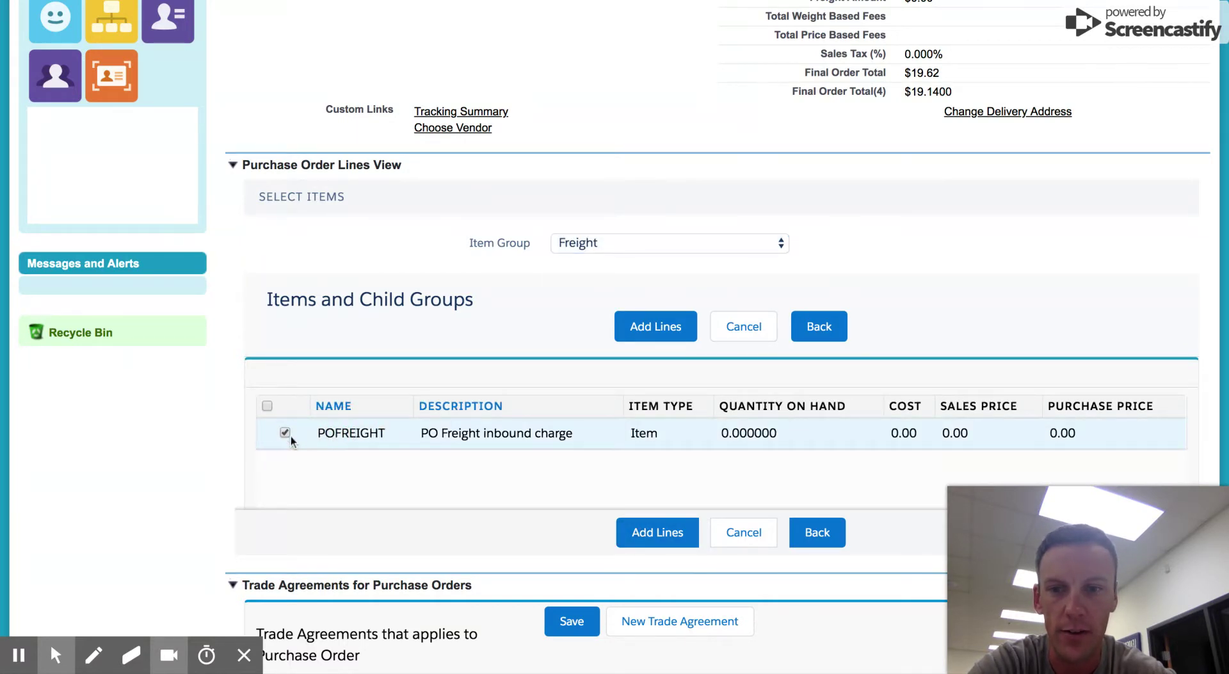
pyautogui.click(664, 542)
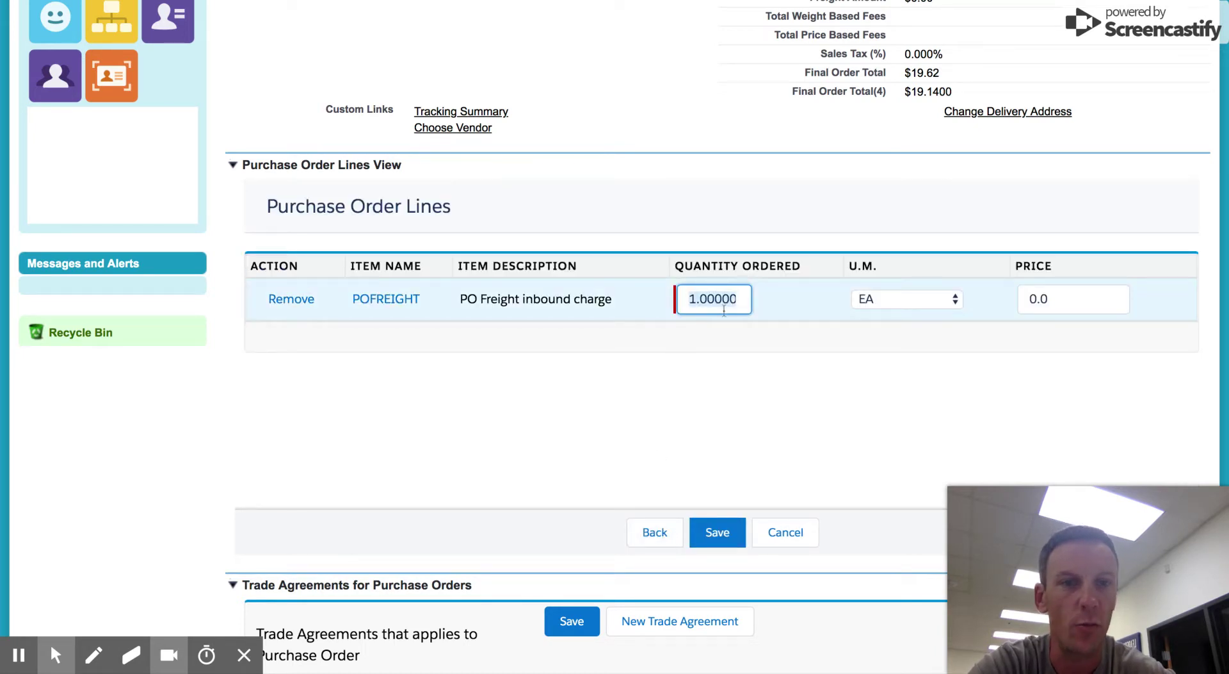
# - Set the POFREIGHT line's price to 12.00 and save the new line together with the purchase order's lines
pyautogui.click(1047, 296)
pyautogui.click(1065, 301)
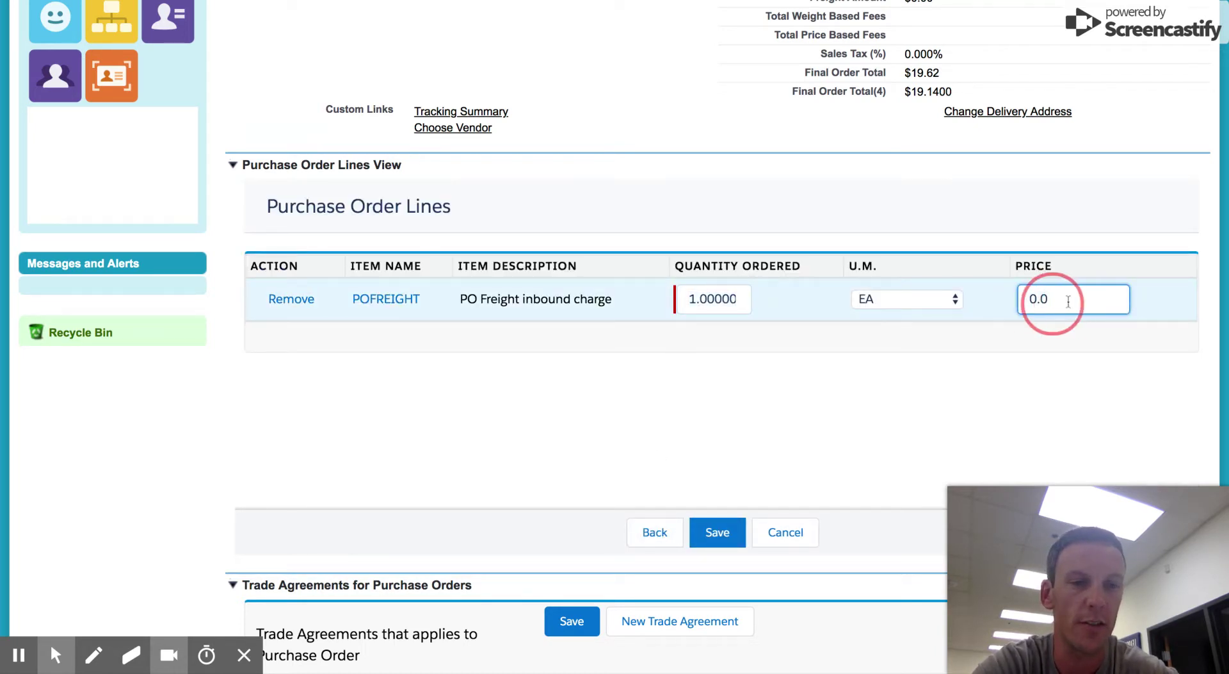
pyautogui.write('12.00')
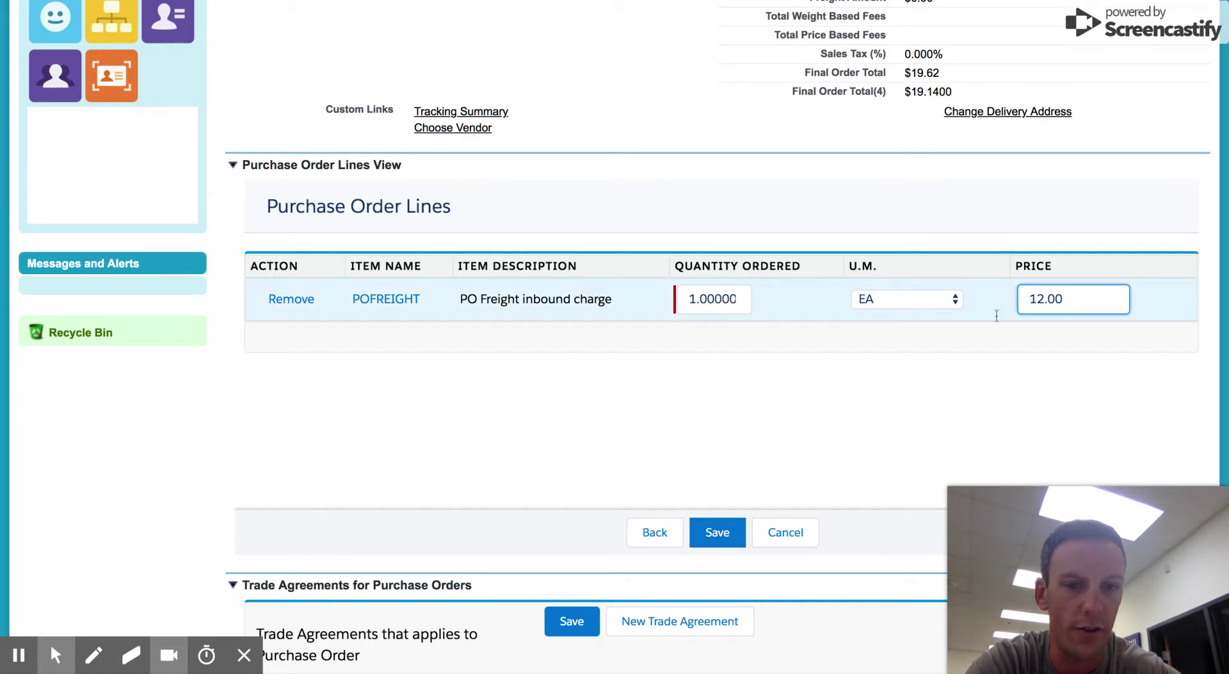
pyautogui.click(734, 535)
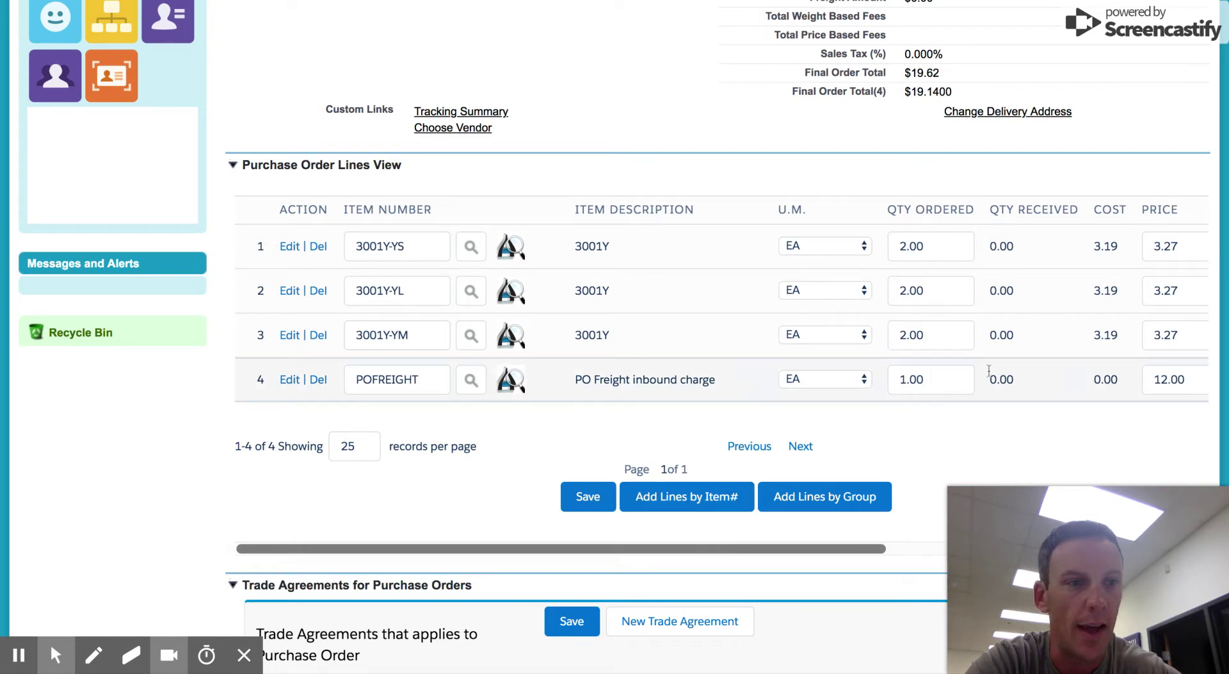
pyautogui.scroll(3, 865, 381)
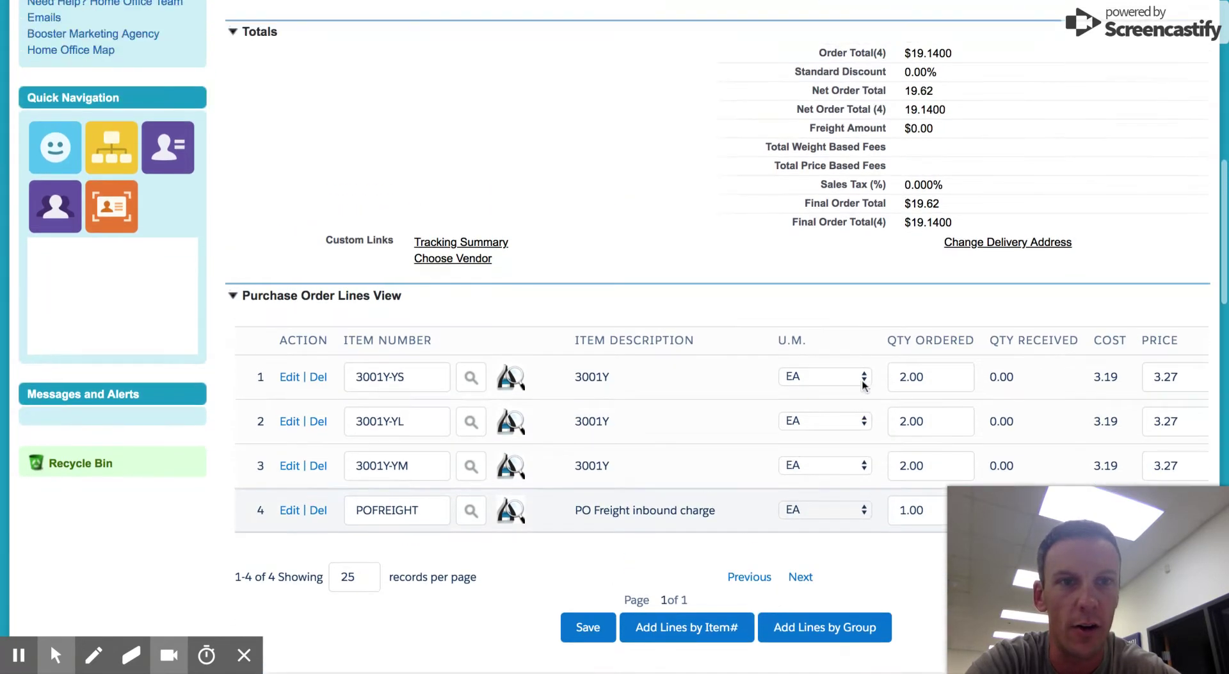
pyautogui.scroll(-2, 864, 385)
pyautogui.click(583, 532)
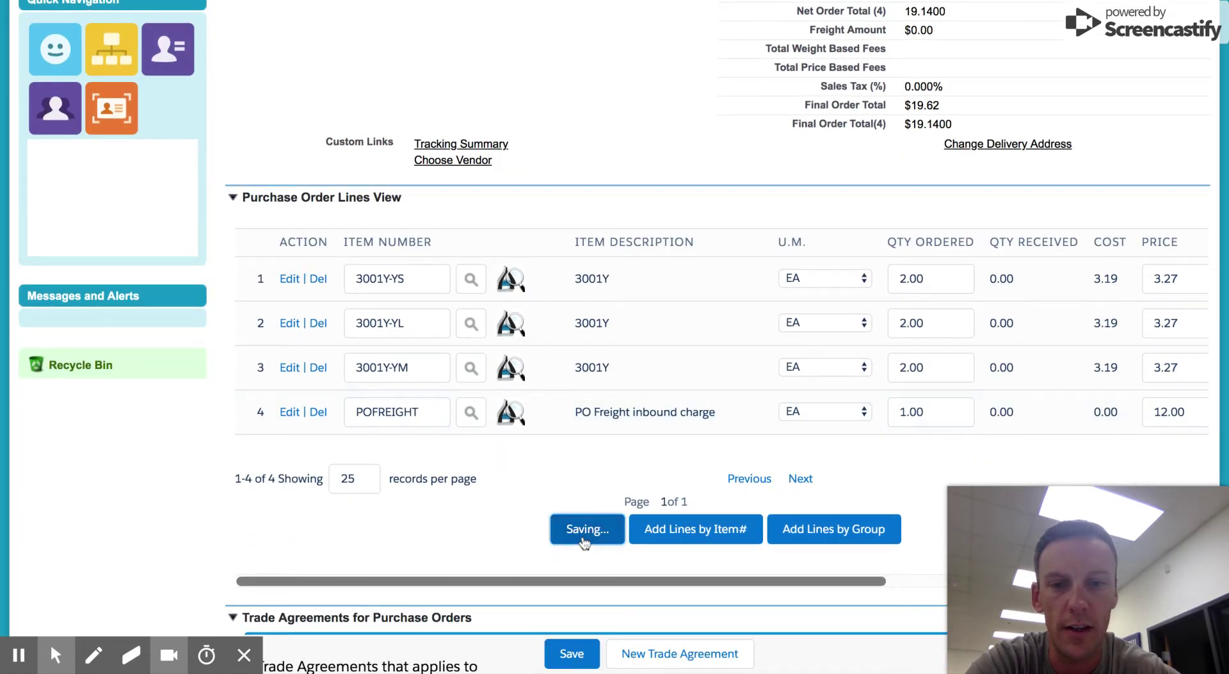
# - Return to the Open POs list view and check the updated quantity and final total for job number 61
pyautogui.scroll(12, 579, 370)
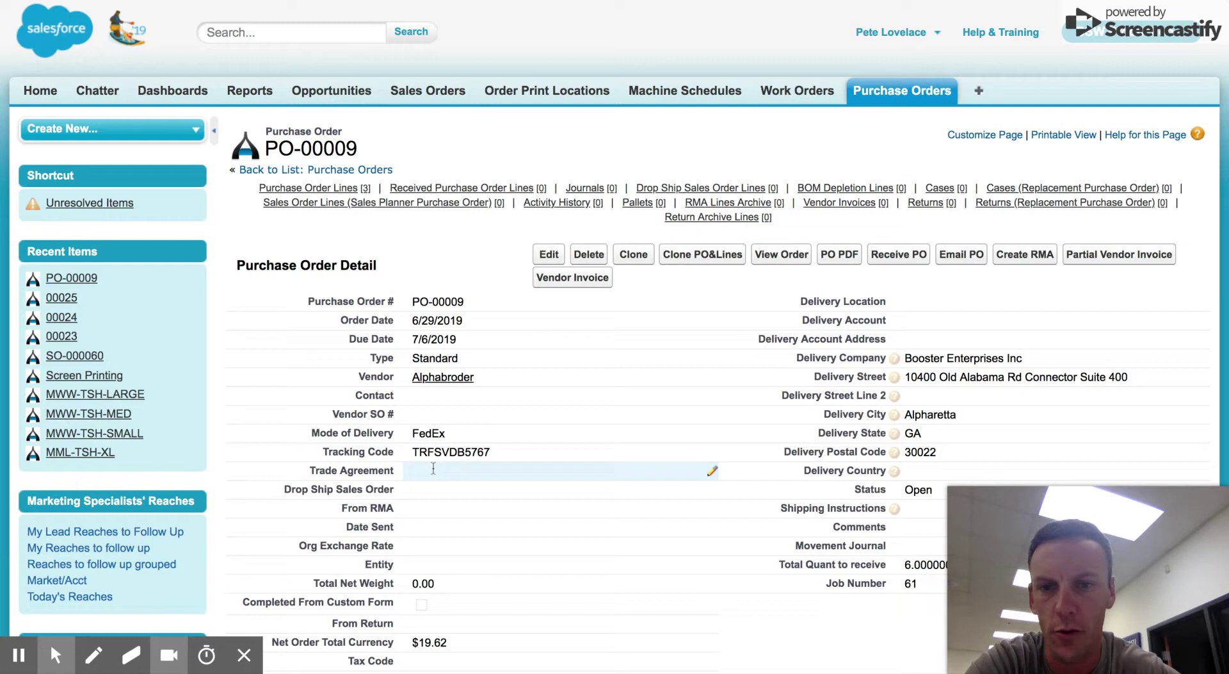
pyautogui.click(903, 96)
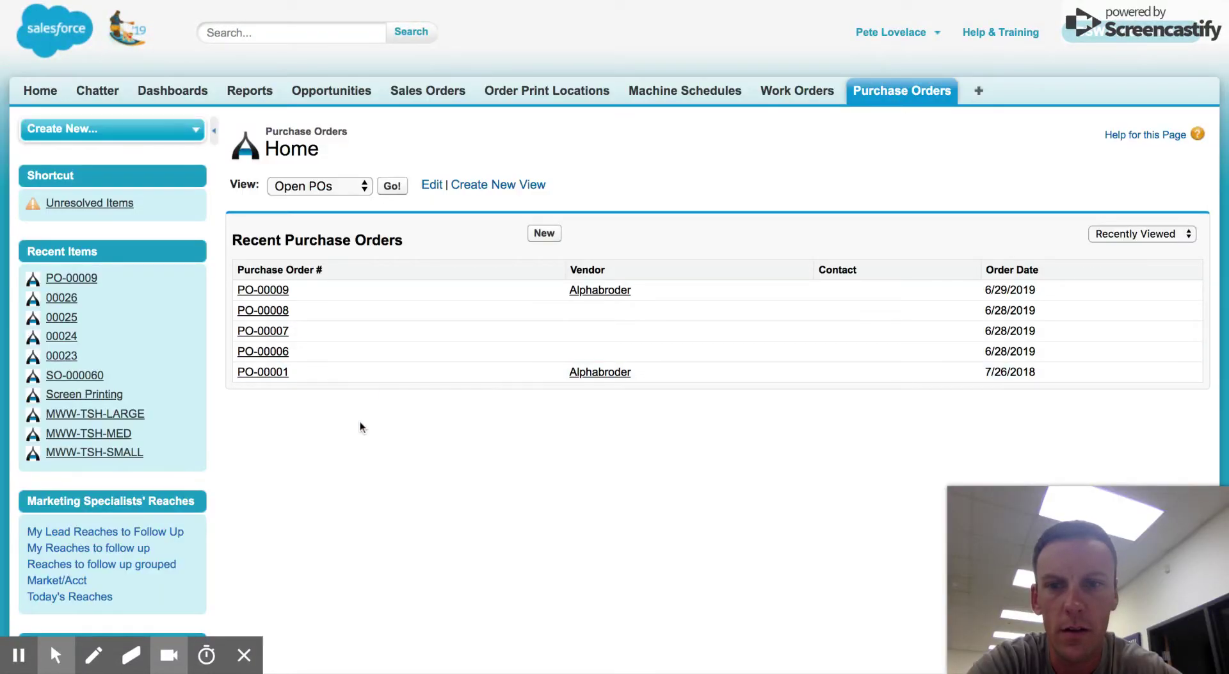
pyautogui.click(392, 187)
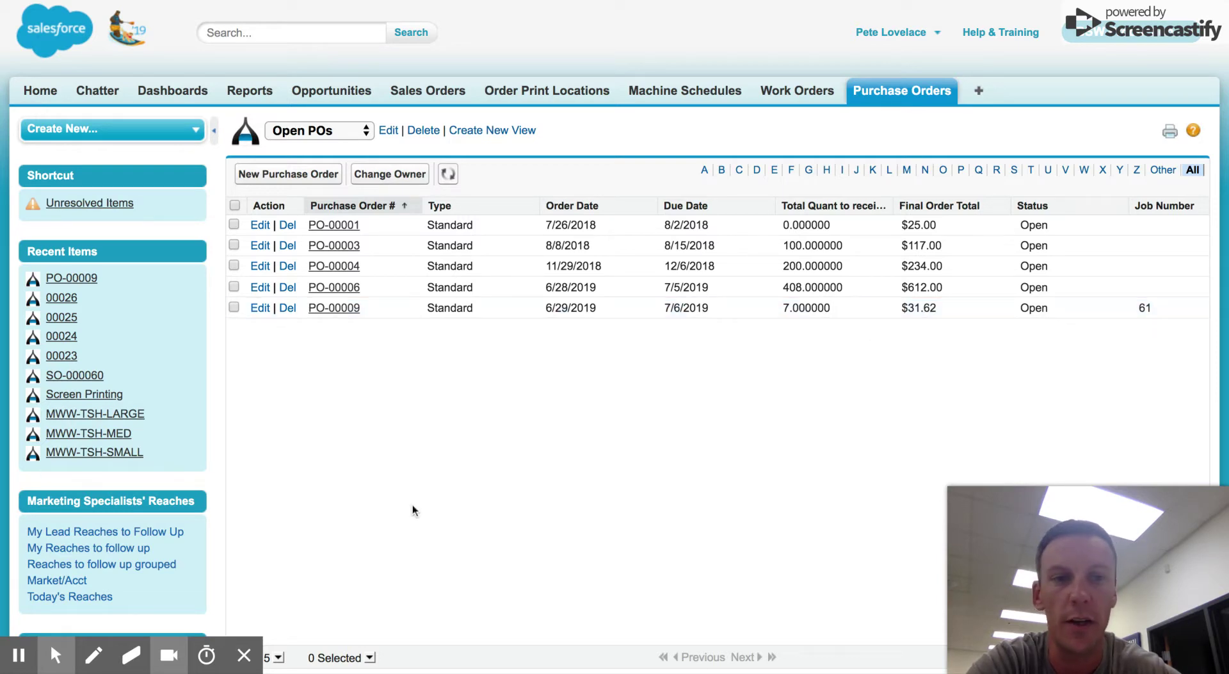
pyautogui.moveTo(56, 653)
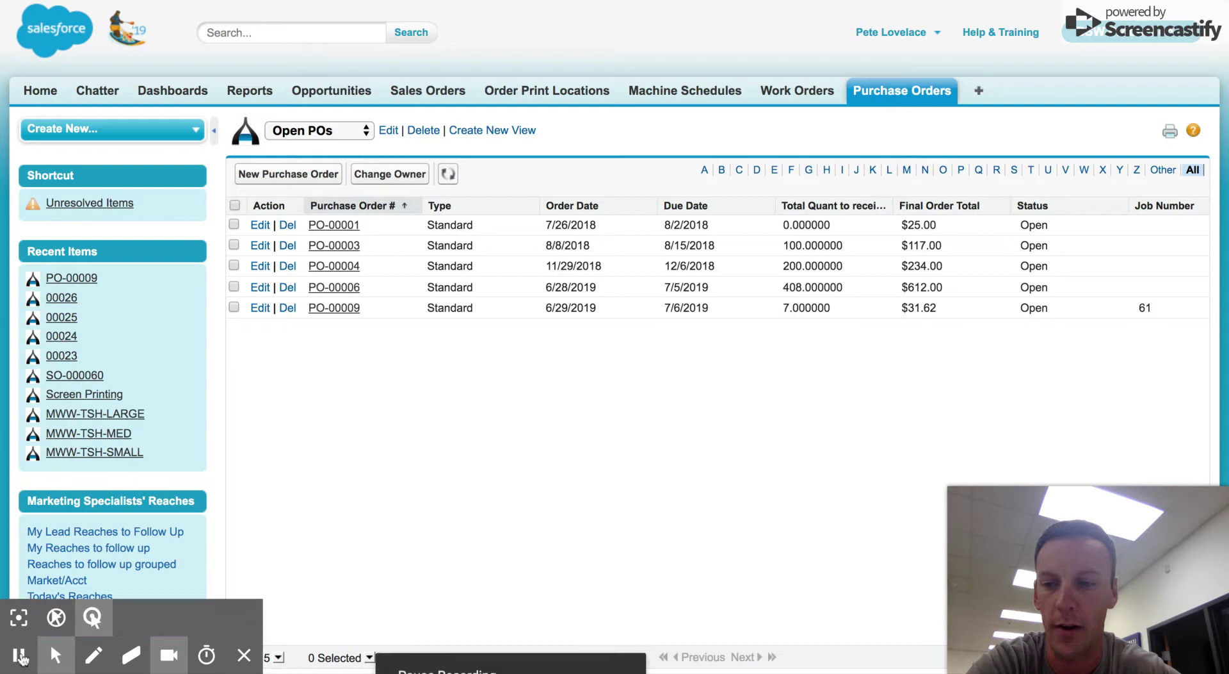